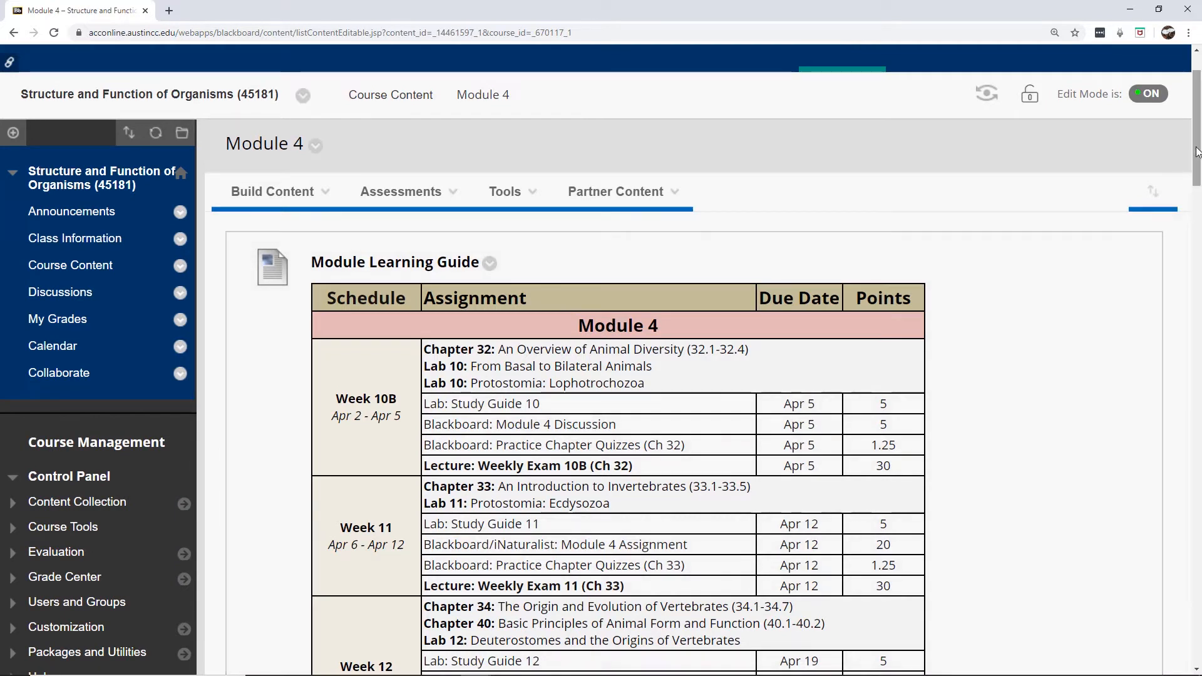
# - Start a new content folder inside Module 4's Module Lecture Materials Folder, named "Chapter 32 - Animal Diversity"
pyautogui.moveTo(1196, 152); pyautogui.dragTo(1199, 283)
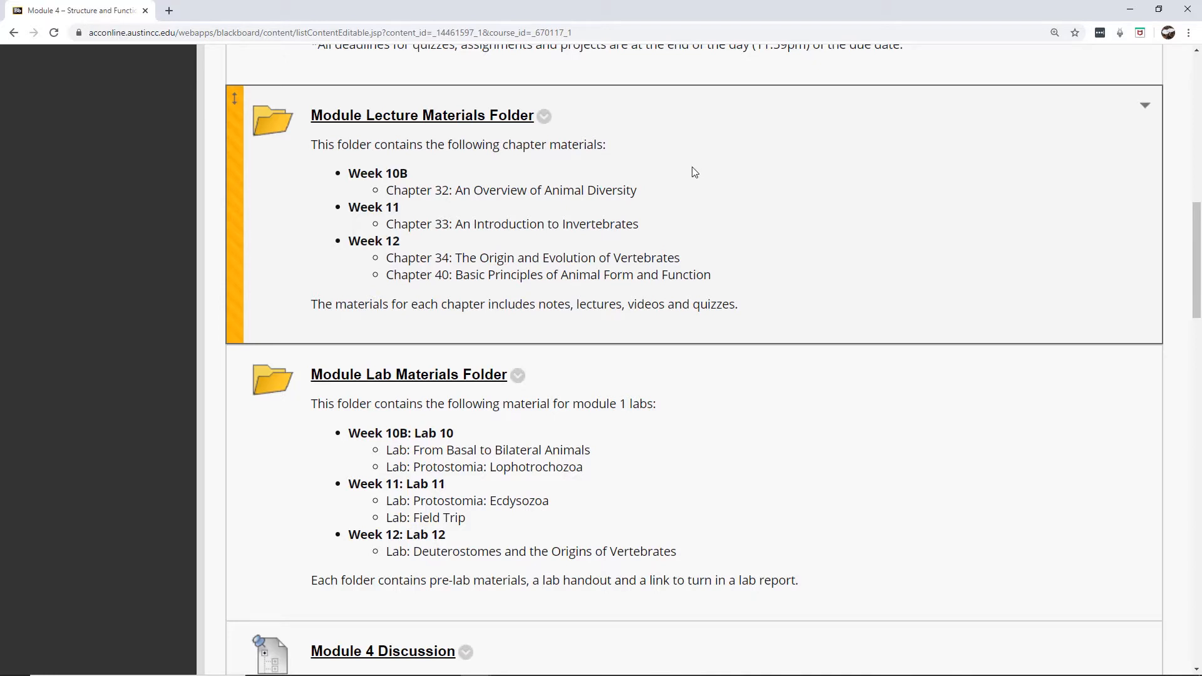
pyautogui.click(444, 118)
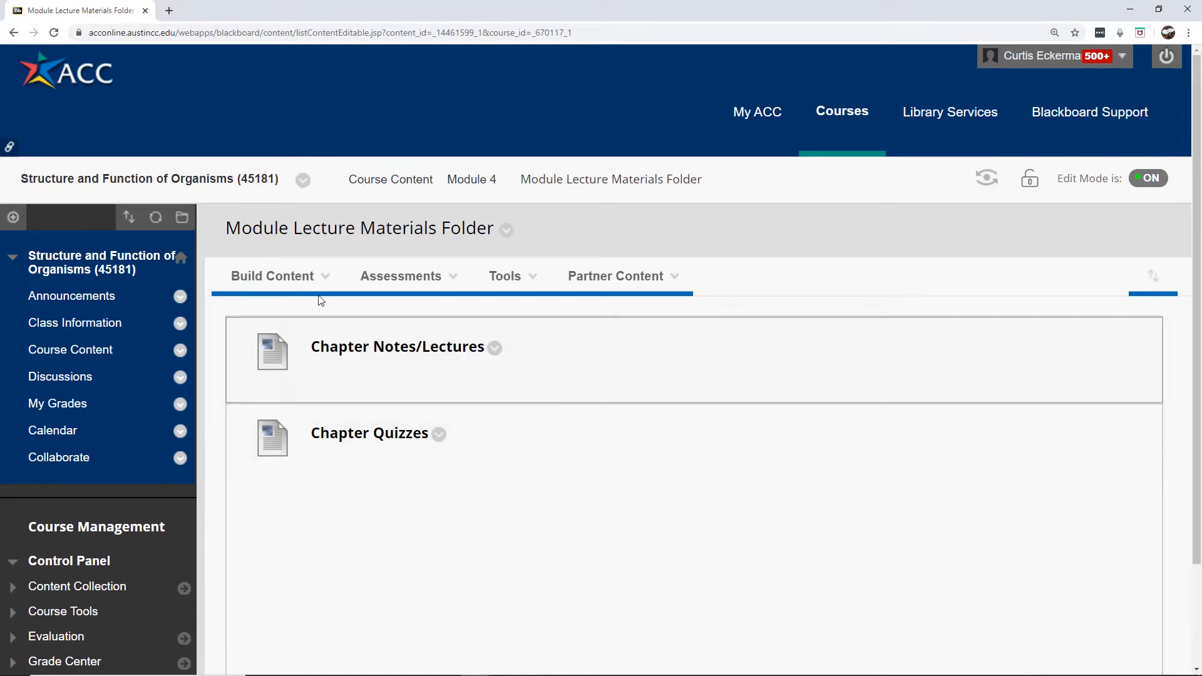
pyautogui.click(312, 281)
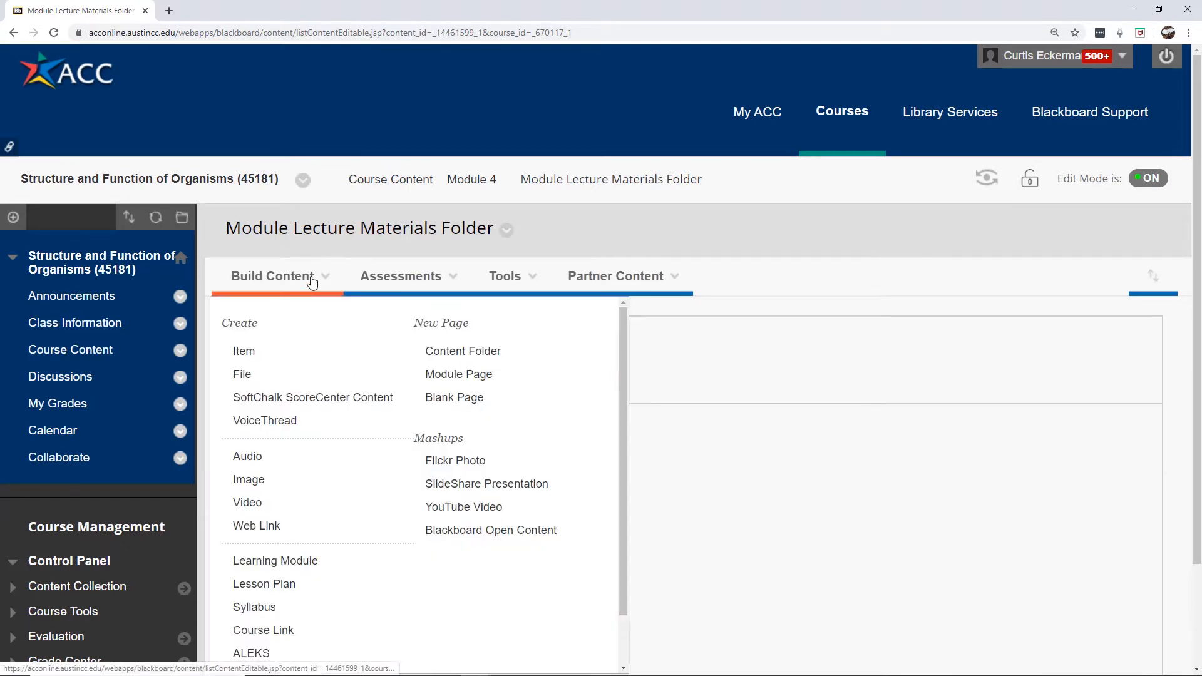
pyautogui.click(463, 356)
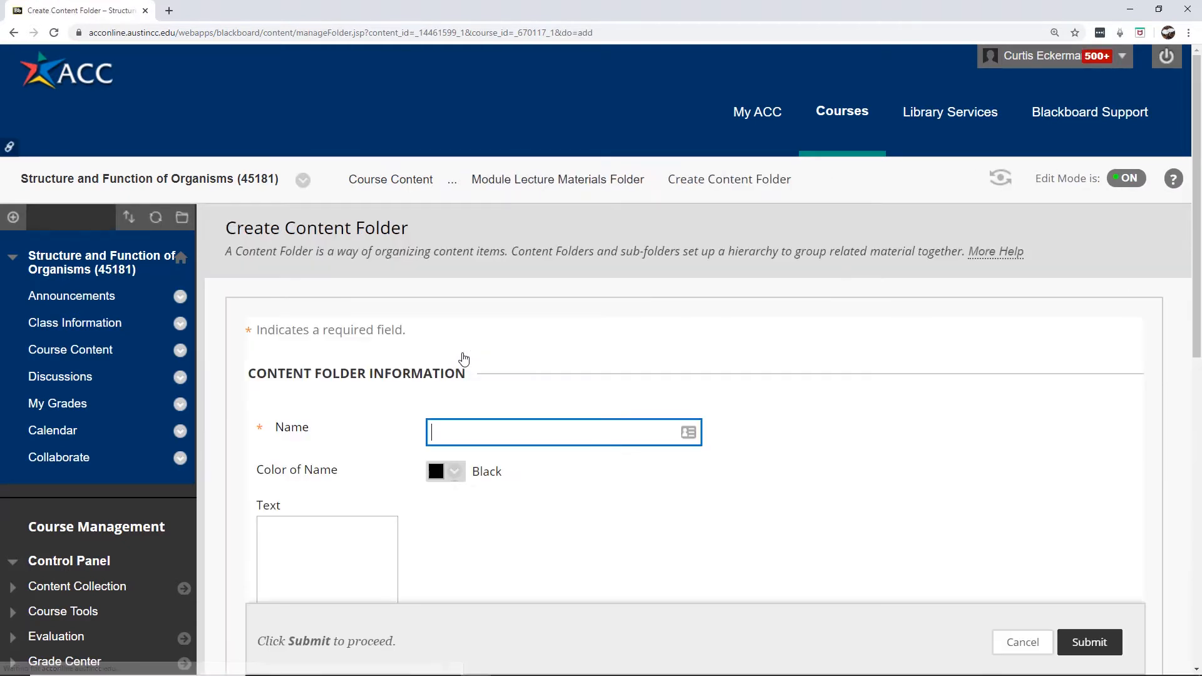
pyautogui.write('Chap')
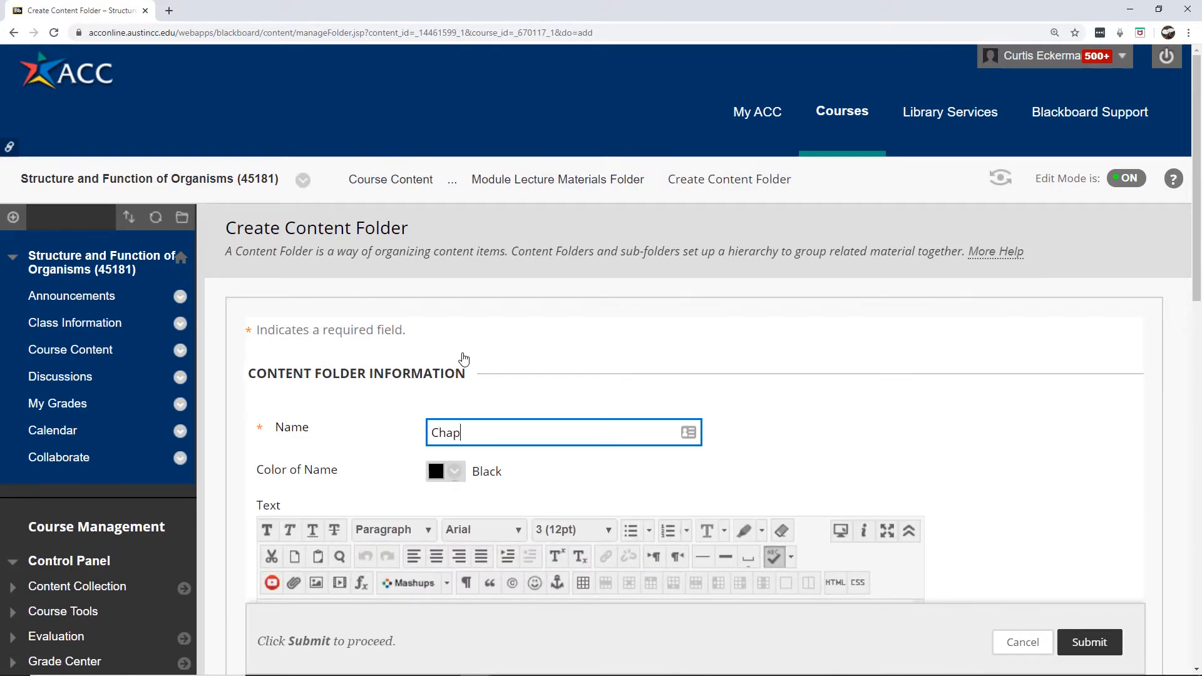
pyautogui.write('ter 32 - Animal Diversity')
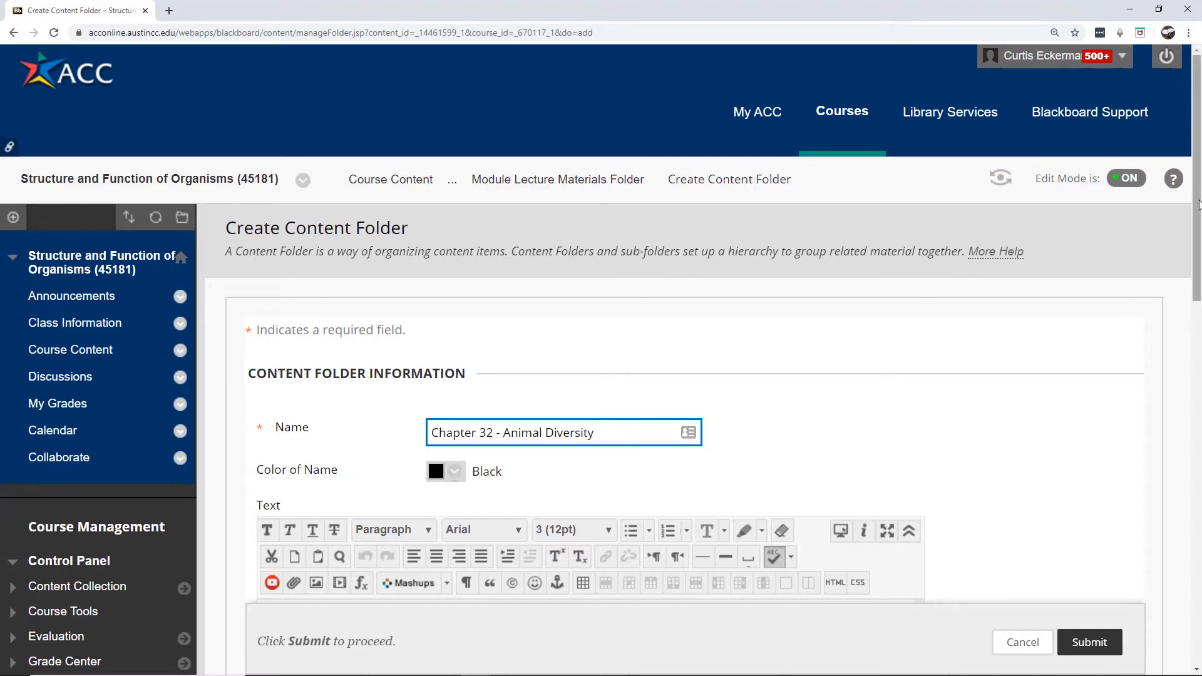
# - Write the folder description "In this folder you will find the following contents:" followed by the separate lines "Chapter Notes" and "Chapter Quiz"
pyautogui.scroll(-6, 1198, 204)
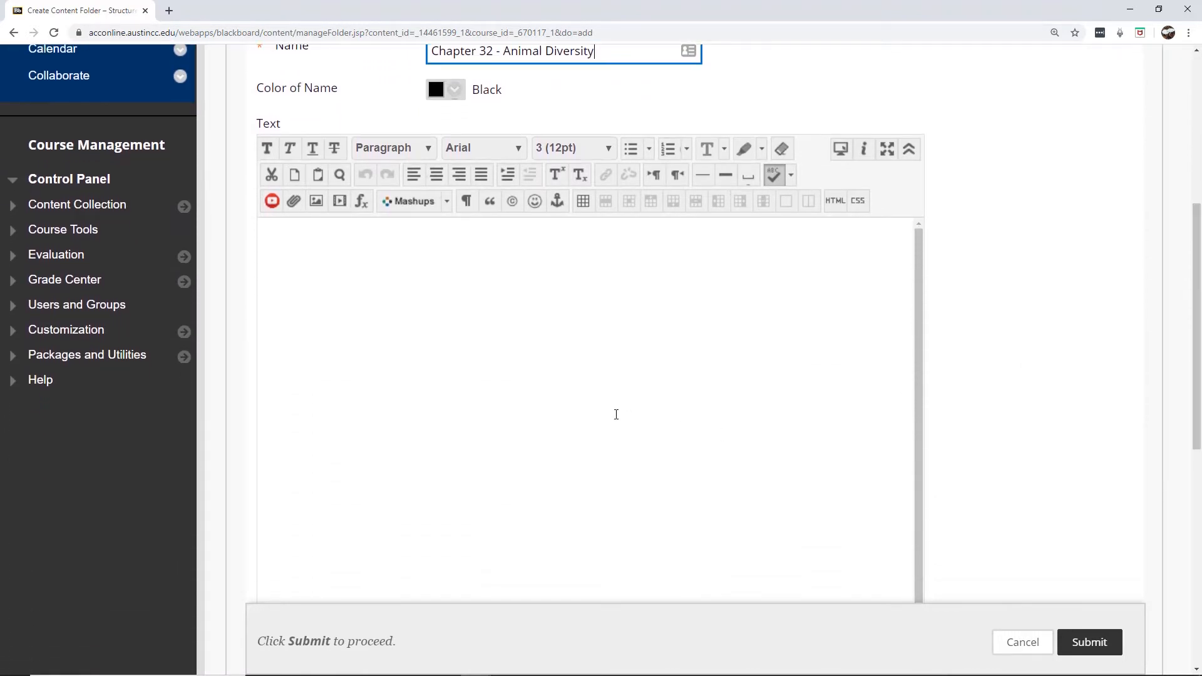
pyautogui.click(616, 414)
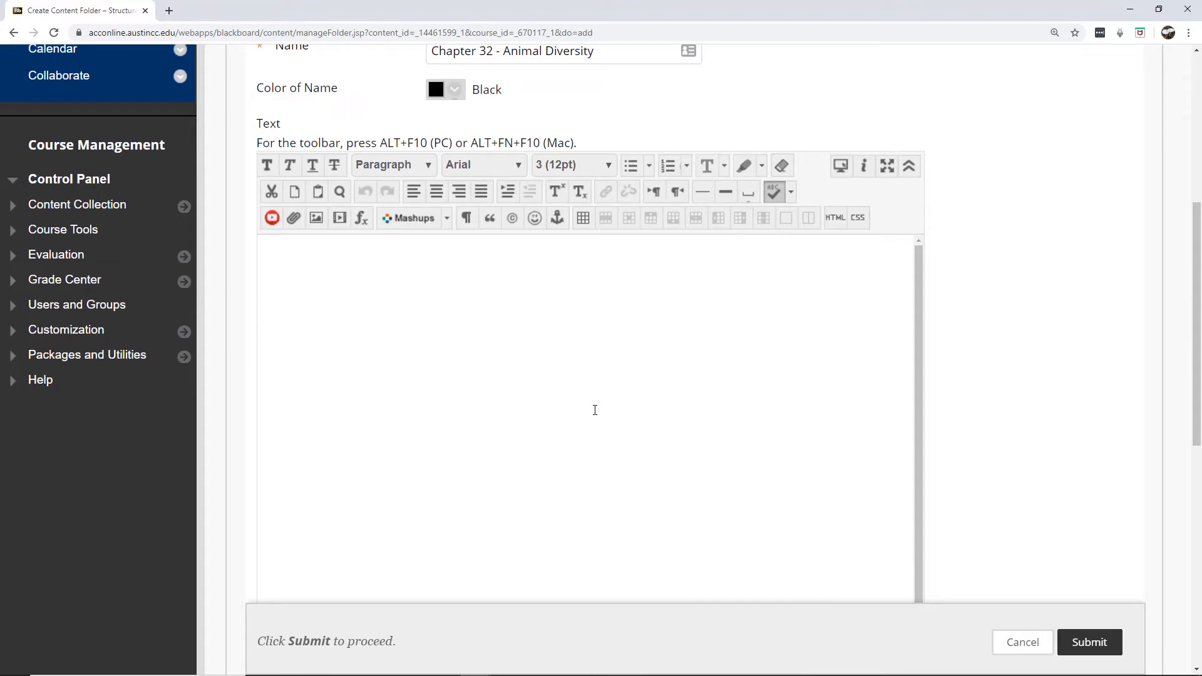
pyautogui.write('In this folder you')
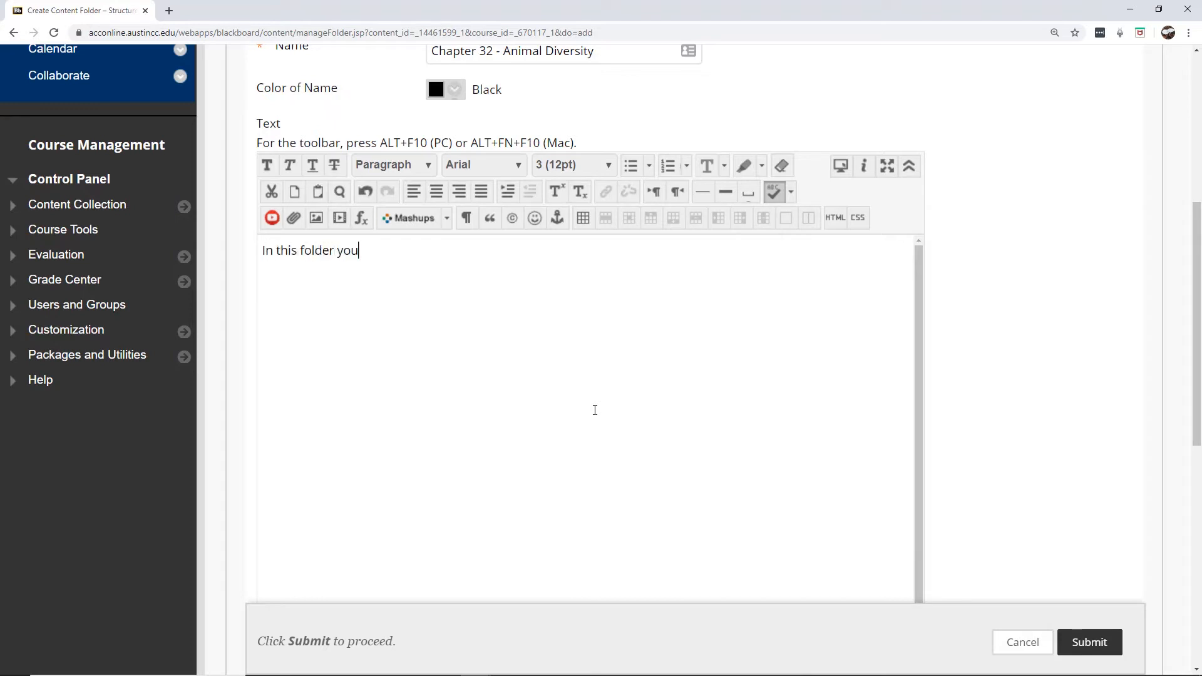
pyautogui.write(' will find the following ')
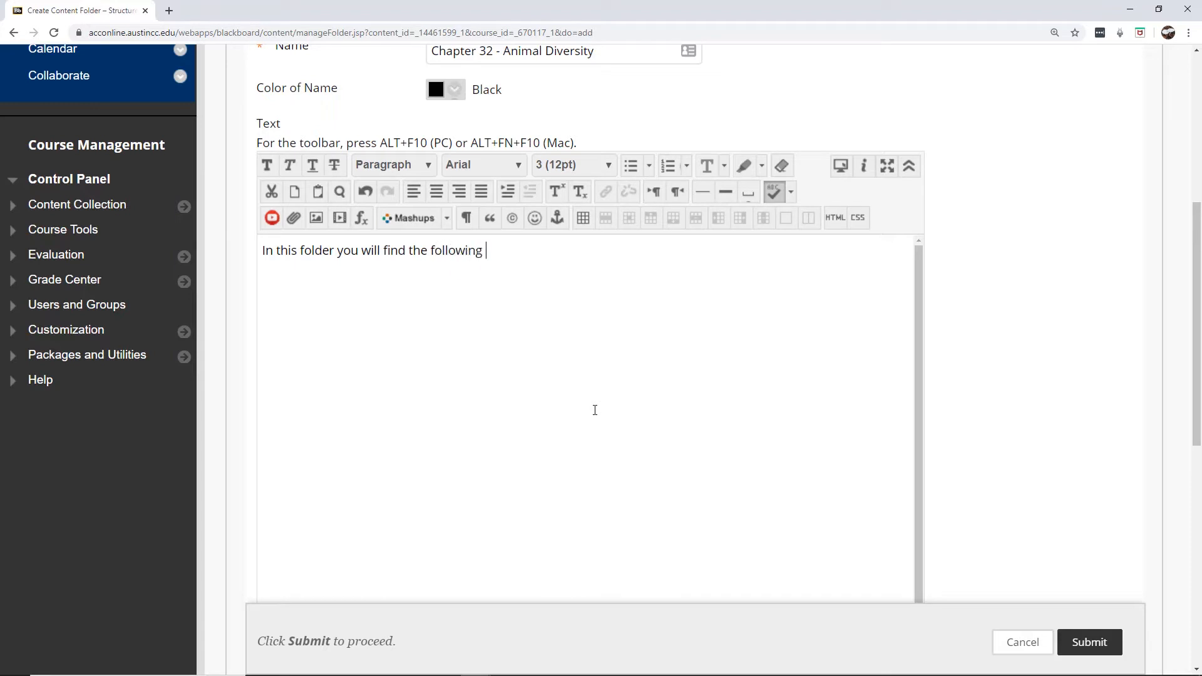
pyautogui.write('contents: ')
pyautogui.write('Chapter Notes')
pyautogui.press('Return')
pyautogui.write('C')
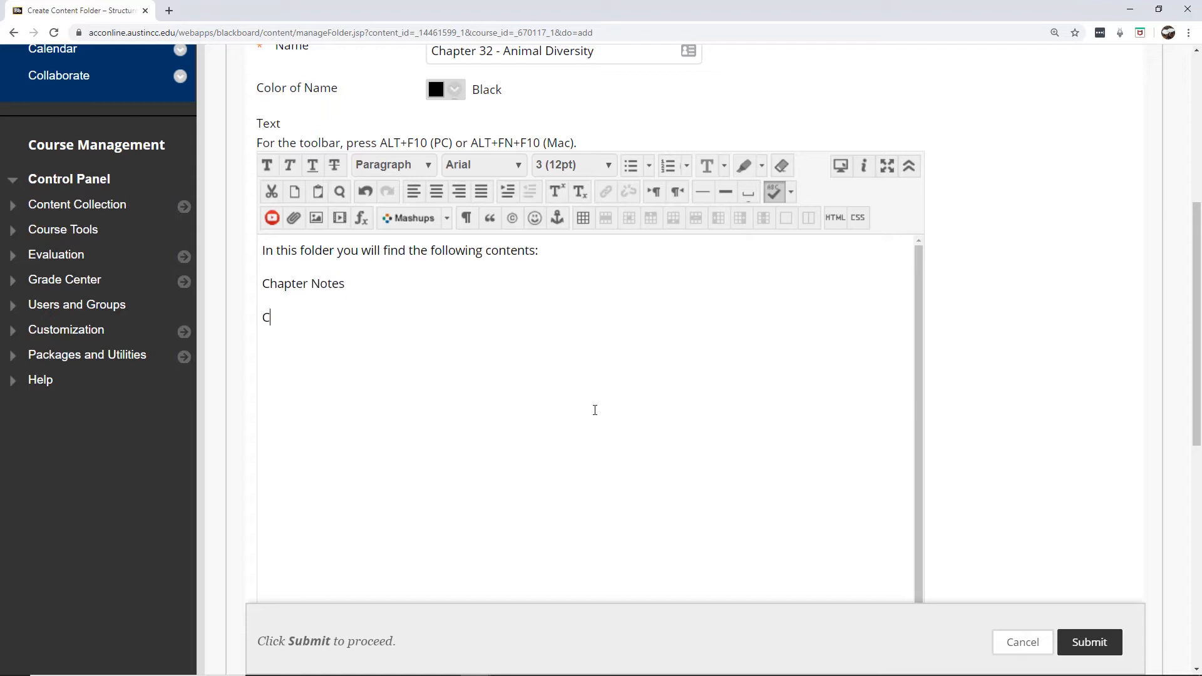
pyautogui.write('hapter Quiz')
# - Format the Chapter Notes and Chapter Quiz lines as a bulleted list and submit the new folder
pyautogui.moveTo(262, 281); pyautogui.dragTo(285, 305)
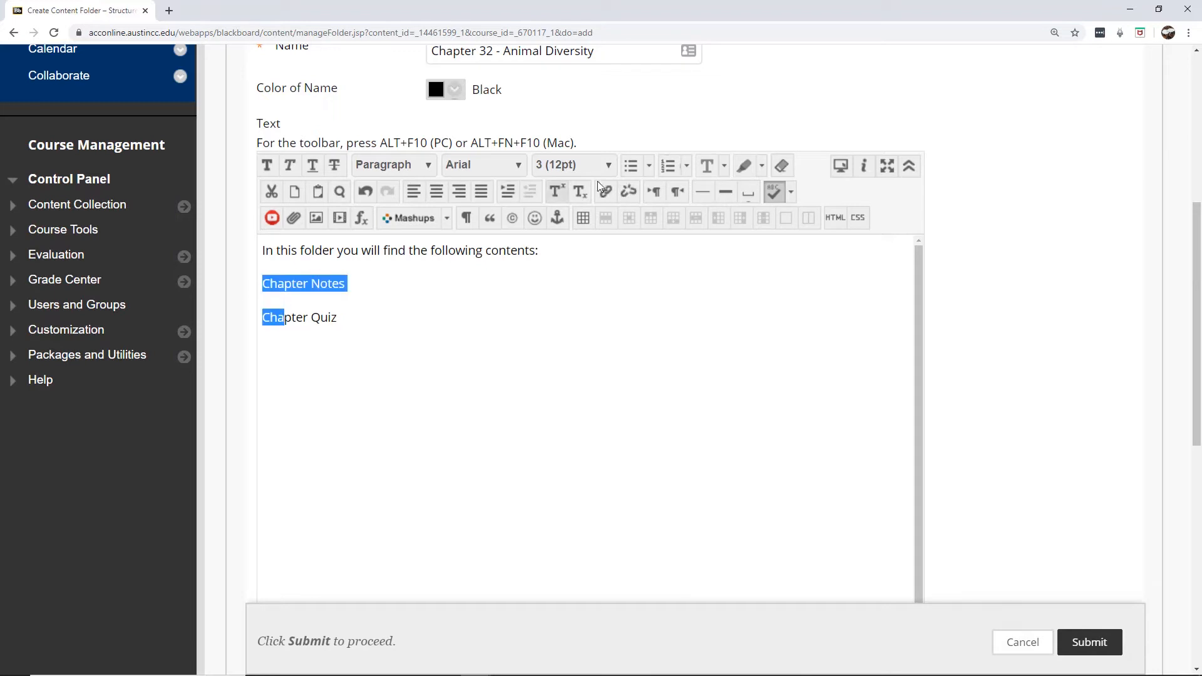
pyautogui.click(636, 168)
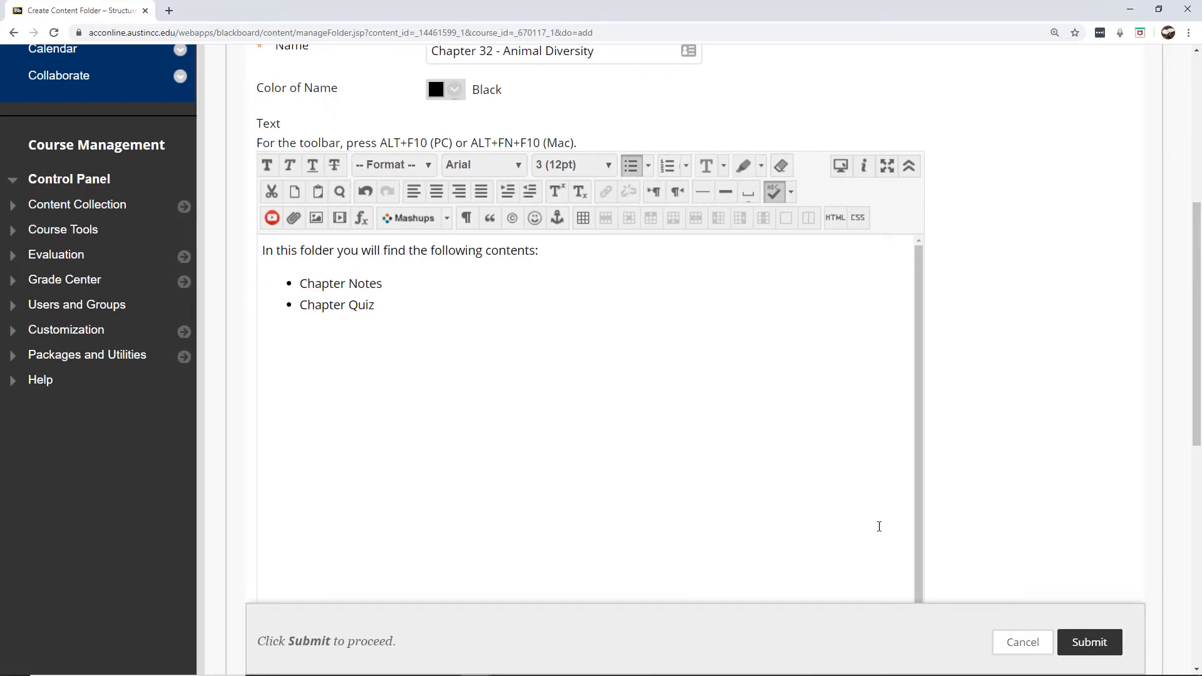
pyautogui.click(1089, 643)
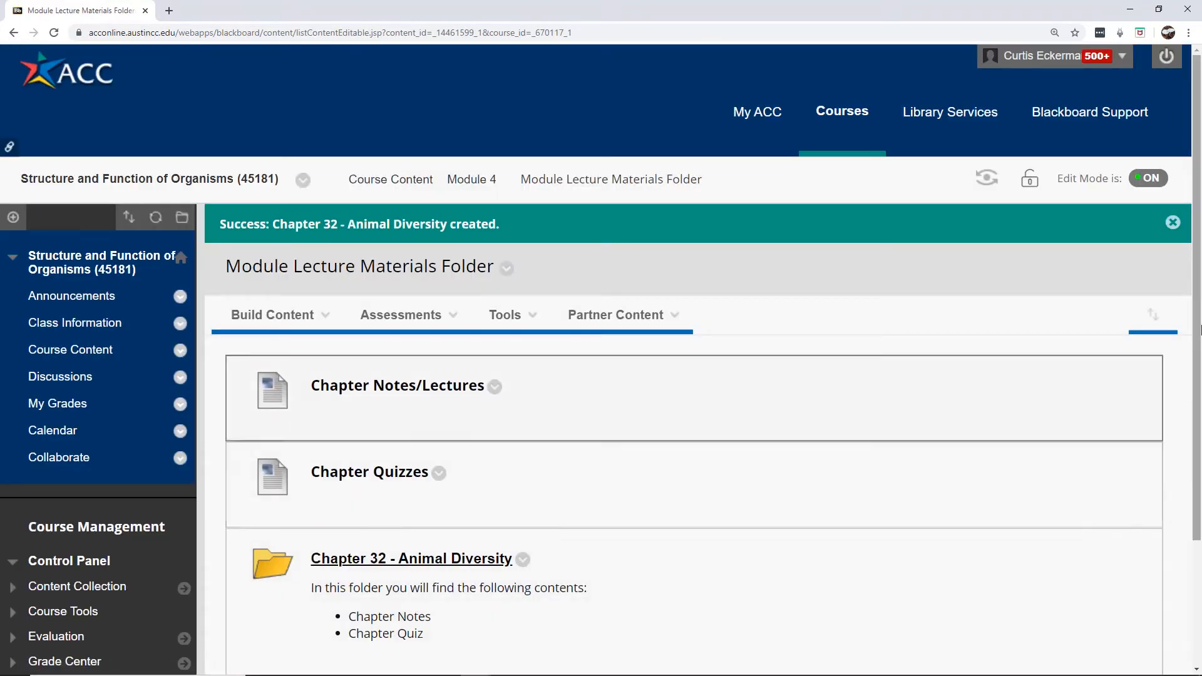
# - Move the Chapter Notes/Lectures item into Module 4's Chapter 32 - Animal Diversity folder, check that folder's contents and return to the lecture materials
pyautogui.scroll(-3, 1195, 291)
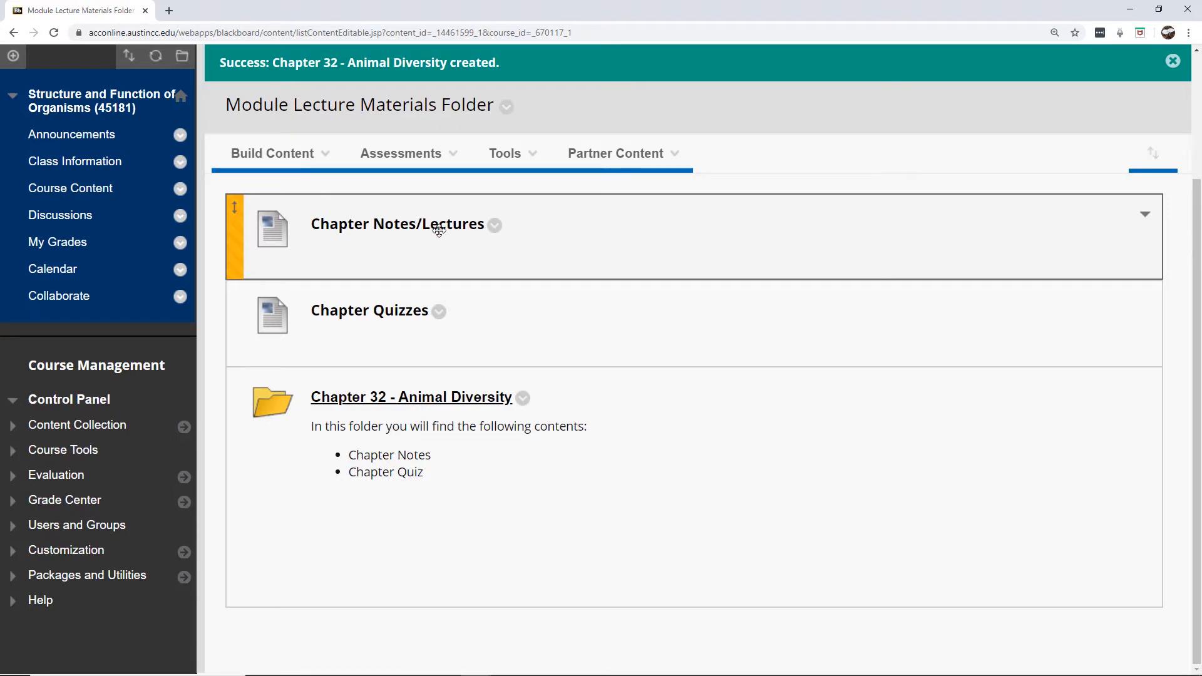
pyautogui.click(495, 229)
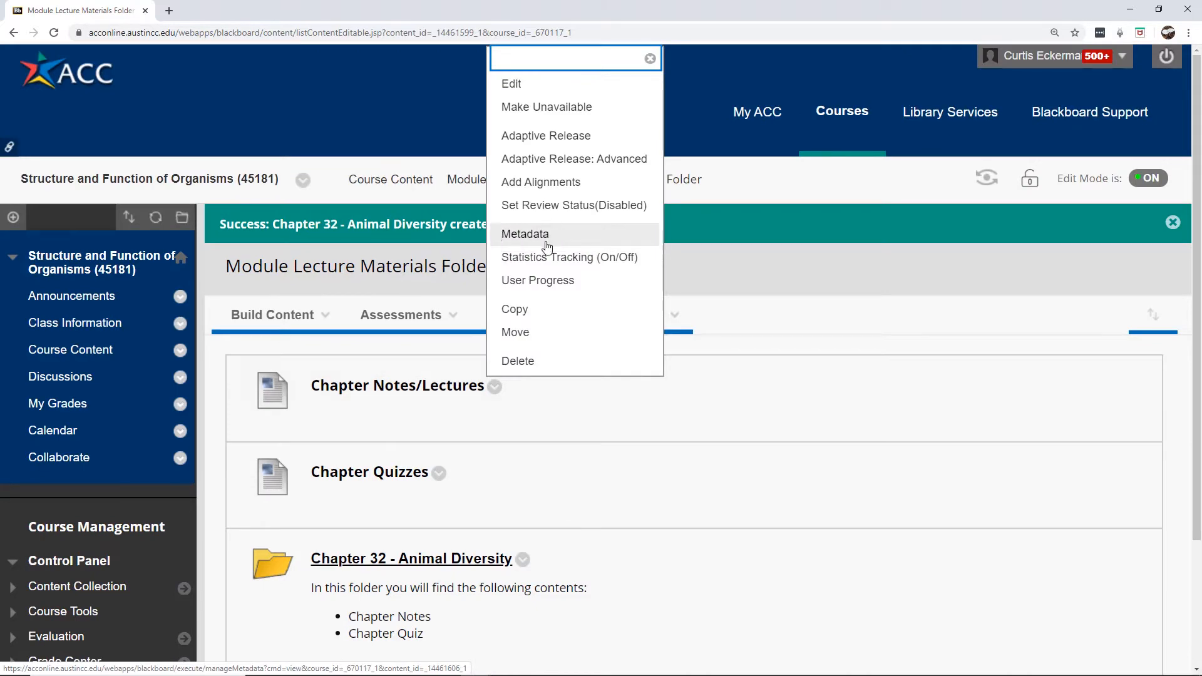
pyautogui.click(517, 333)
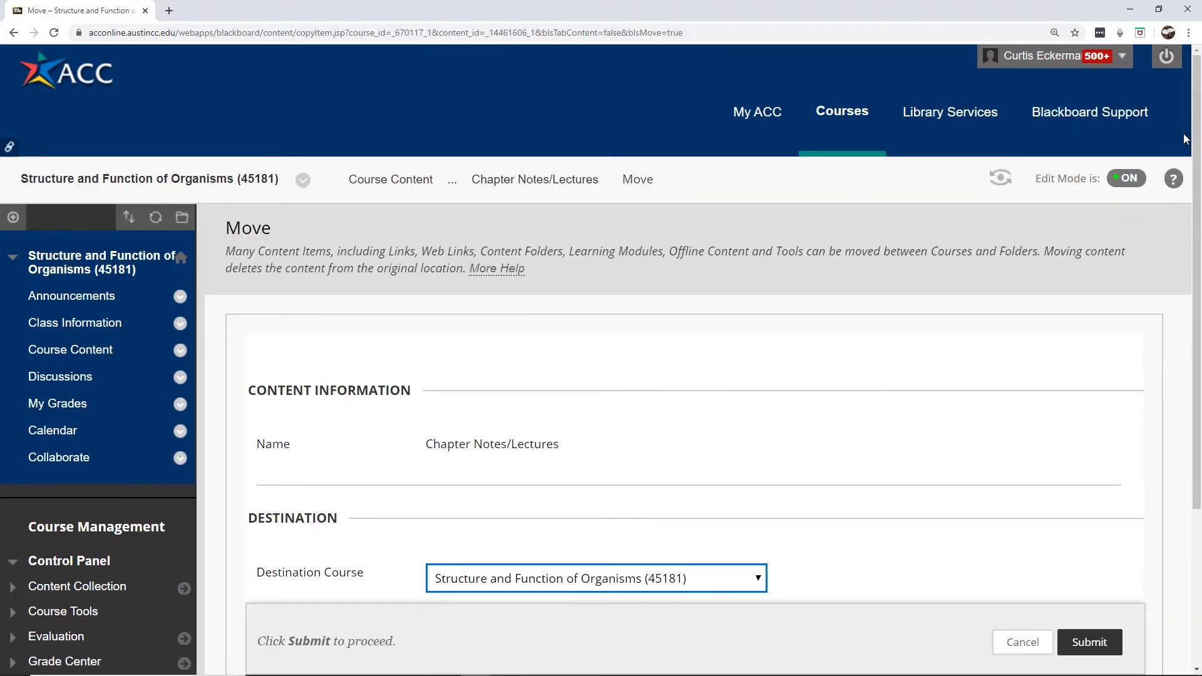
pyautogui.moveTo(1197, 132); pyautogui.dragTo(1190, 305)
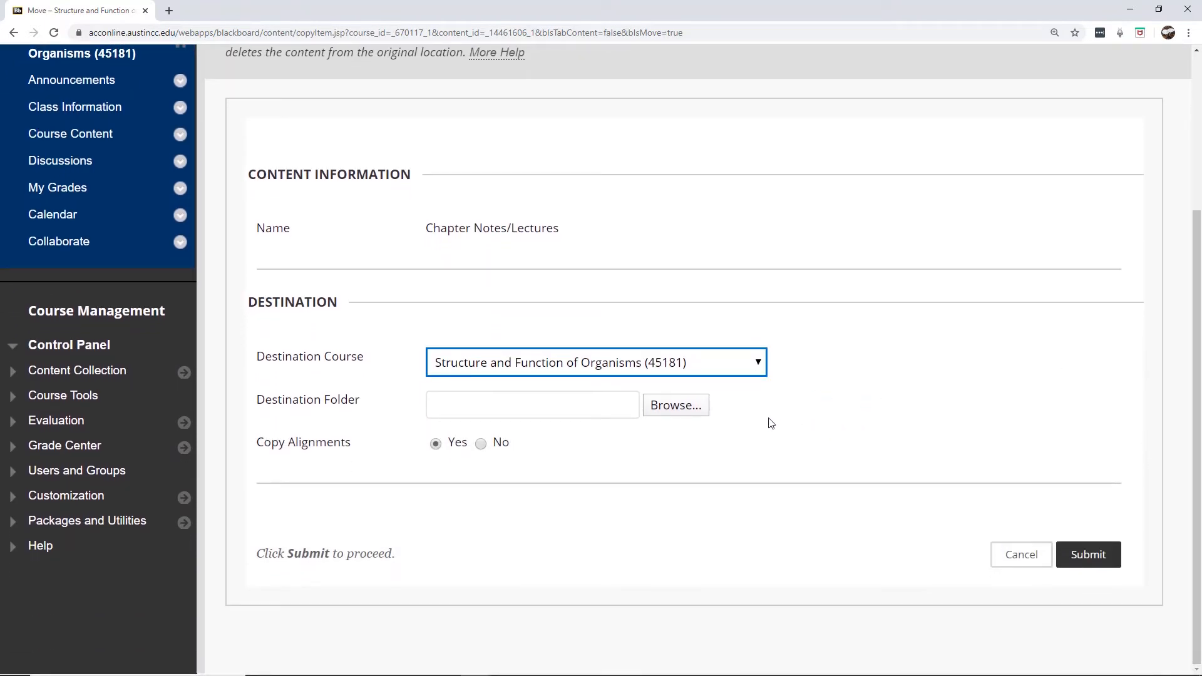
pyautogui.click(697, 416)
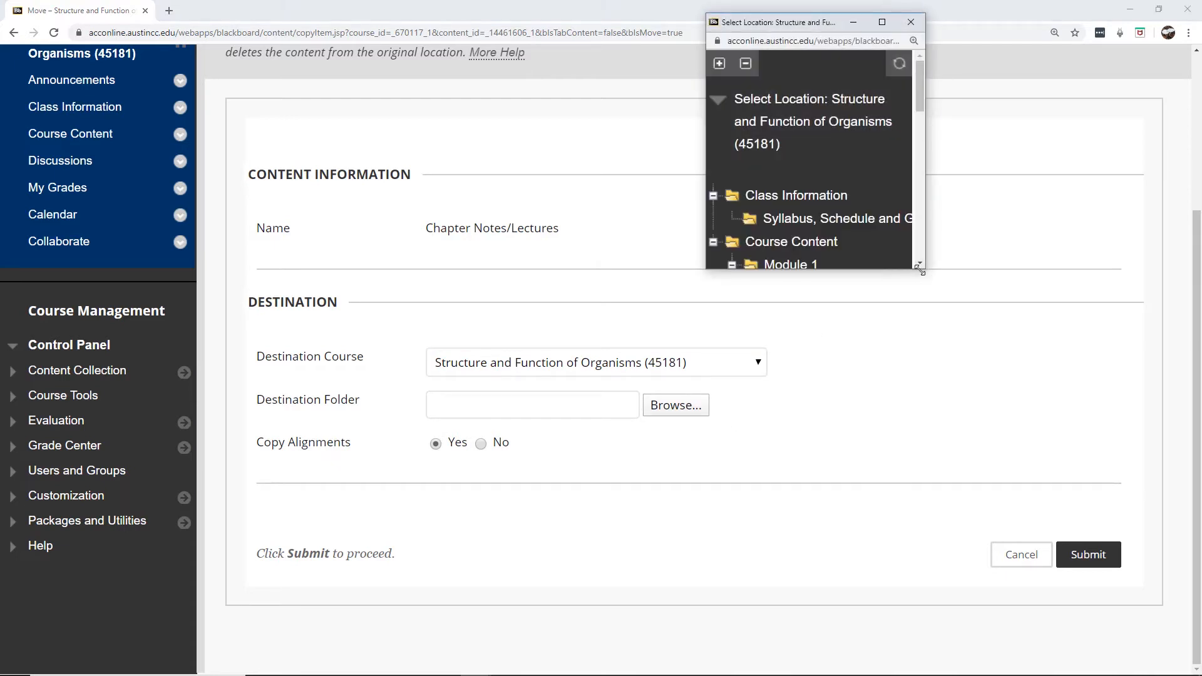
pyautogui.moveTo(918, 268); pyautogui.dragTo(1062, 484)
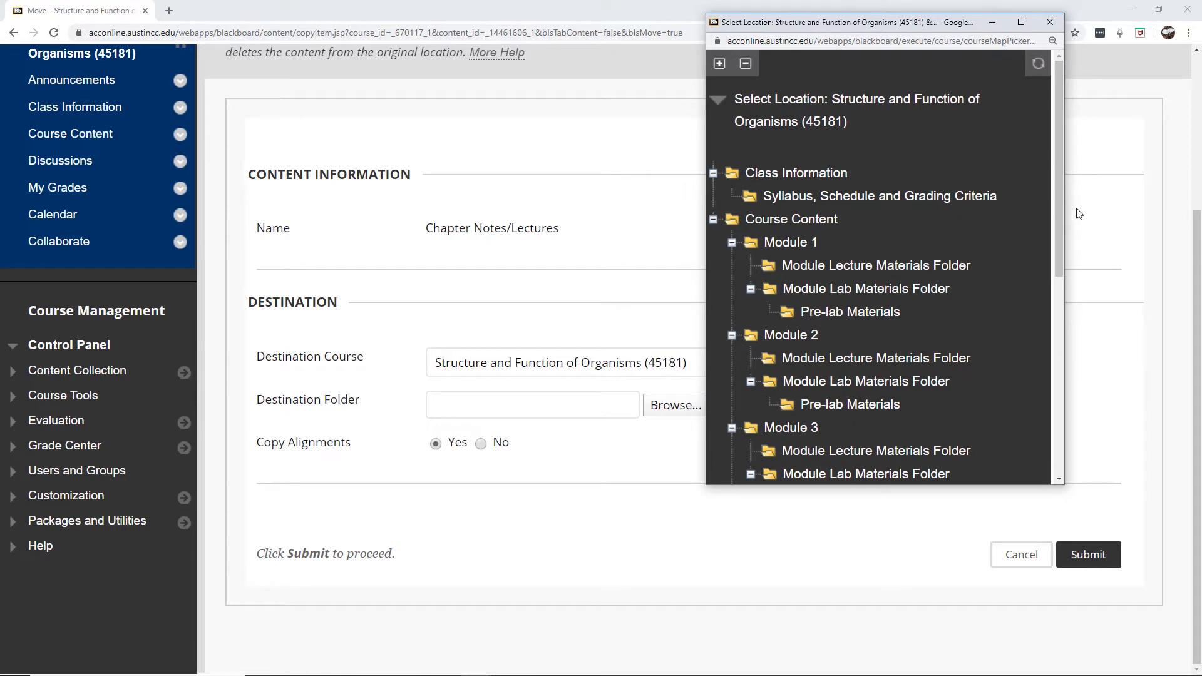
pyautogui.moveTo(1060, 197); pyautogui.dragTo(1057, 320)
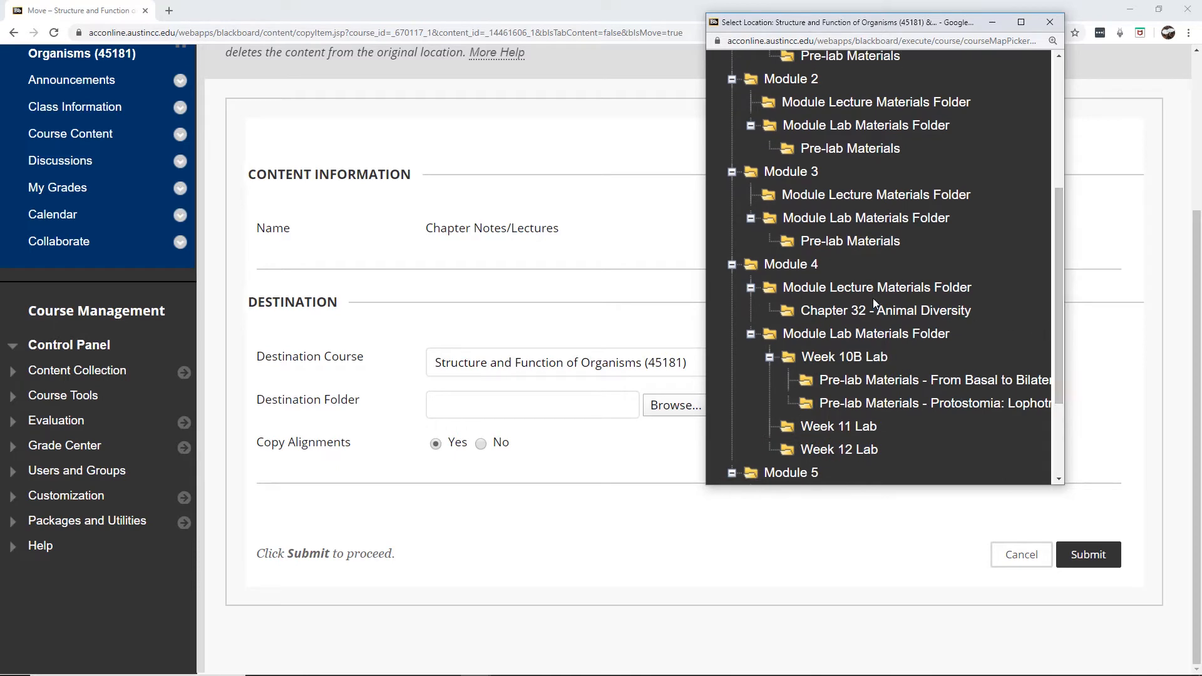
pyautogui.click(821, 317)
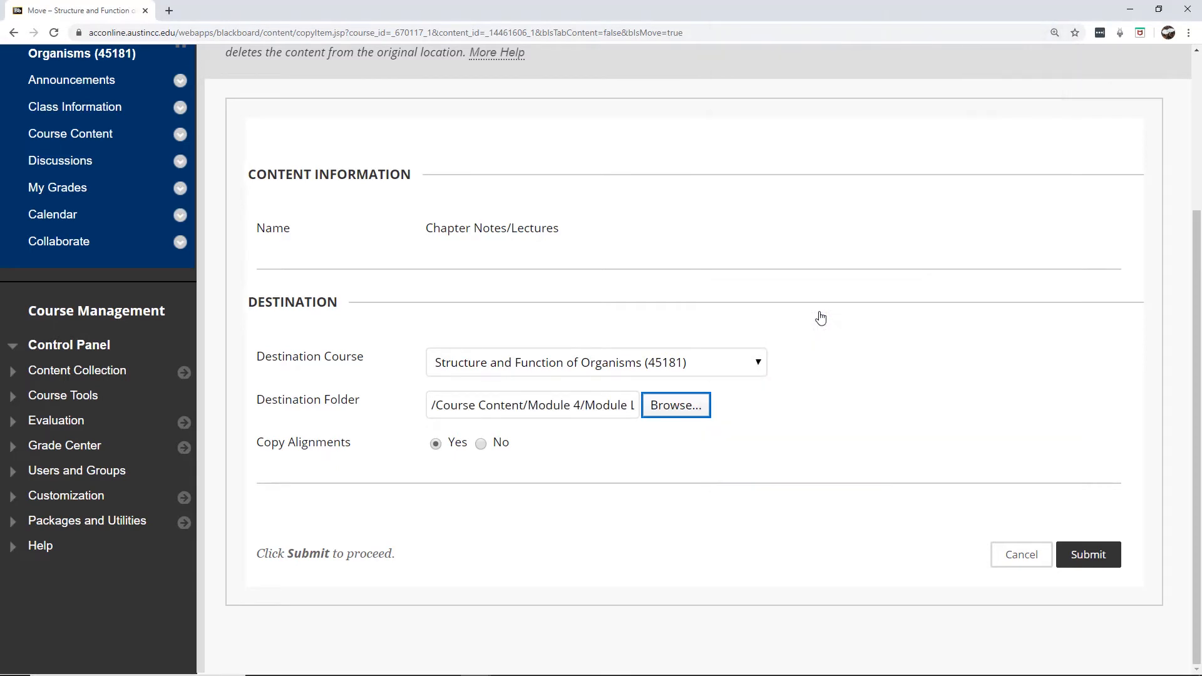
pyautogui.click(1093, 557)
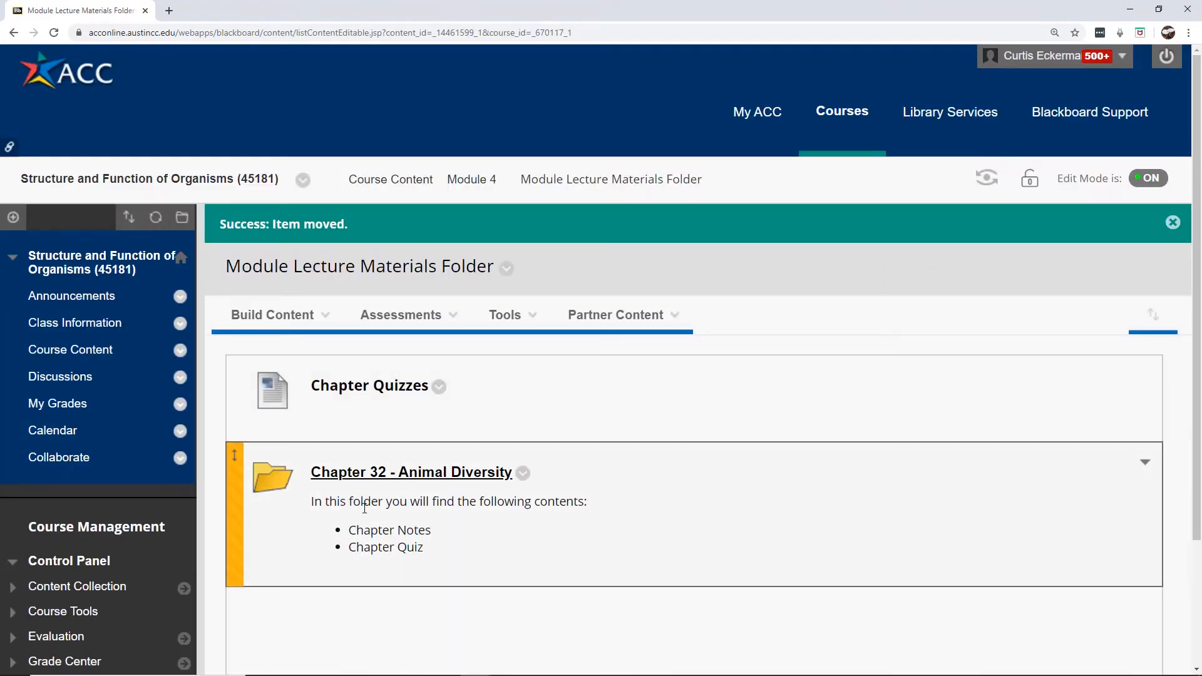
pyautogui.click(392, 476)
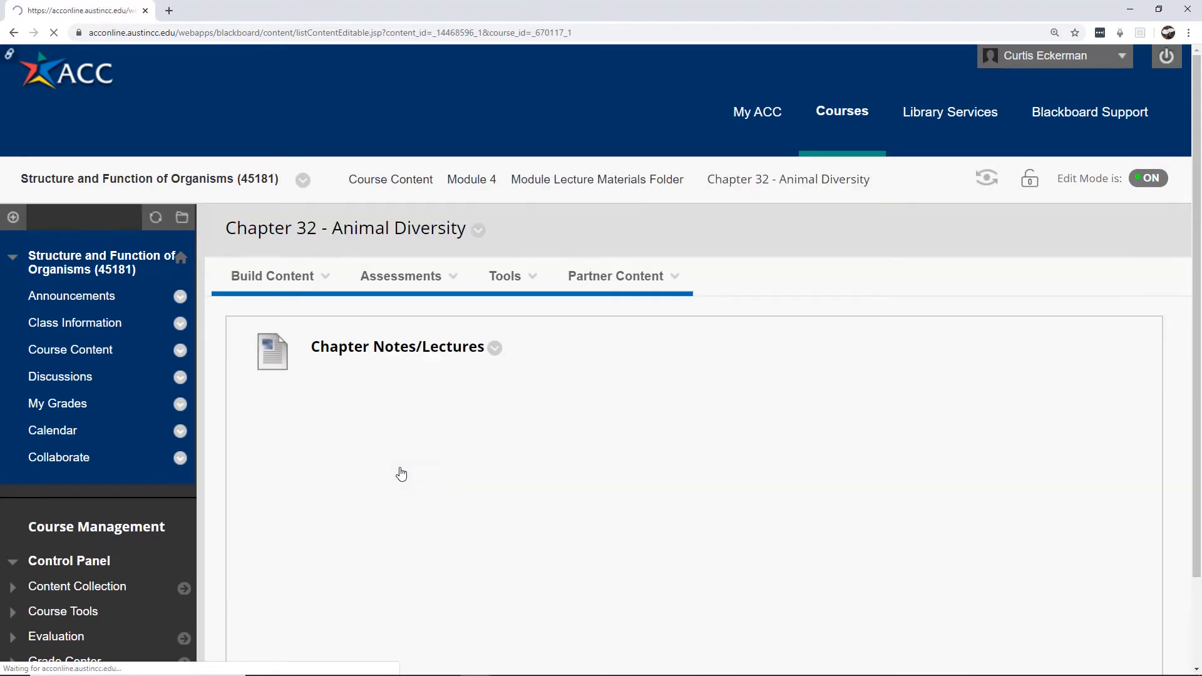
pyautogui.click(515, 186)
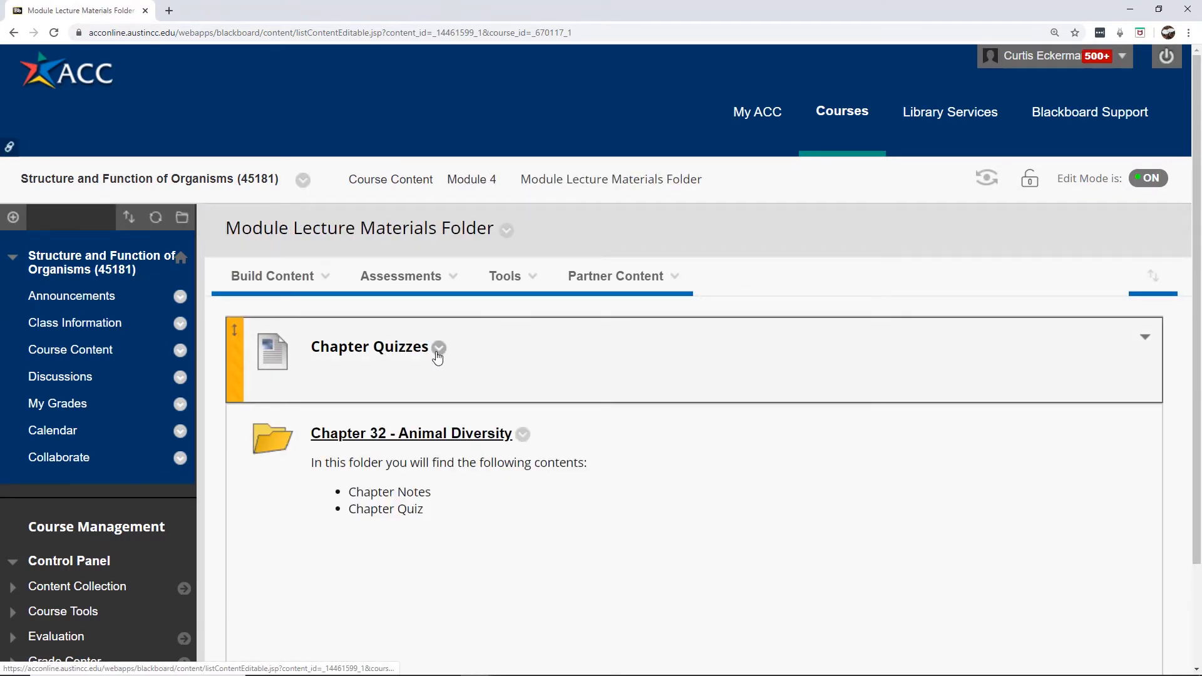
# - Move the Chapter Quizzes item into Module 4's Chapter 32 - Animal Diversity folder, check its contents and return to the parent folder
pyautogui.click(438, 354)
pyautogui.click(470, 338)
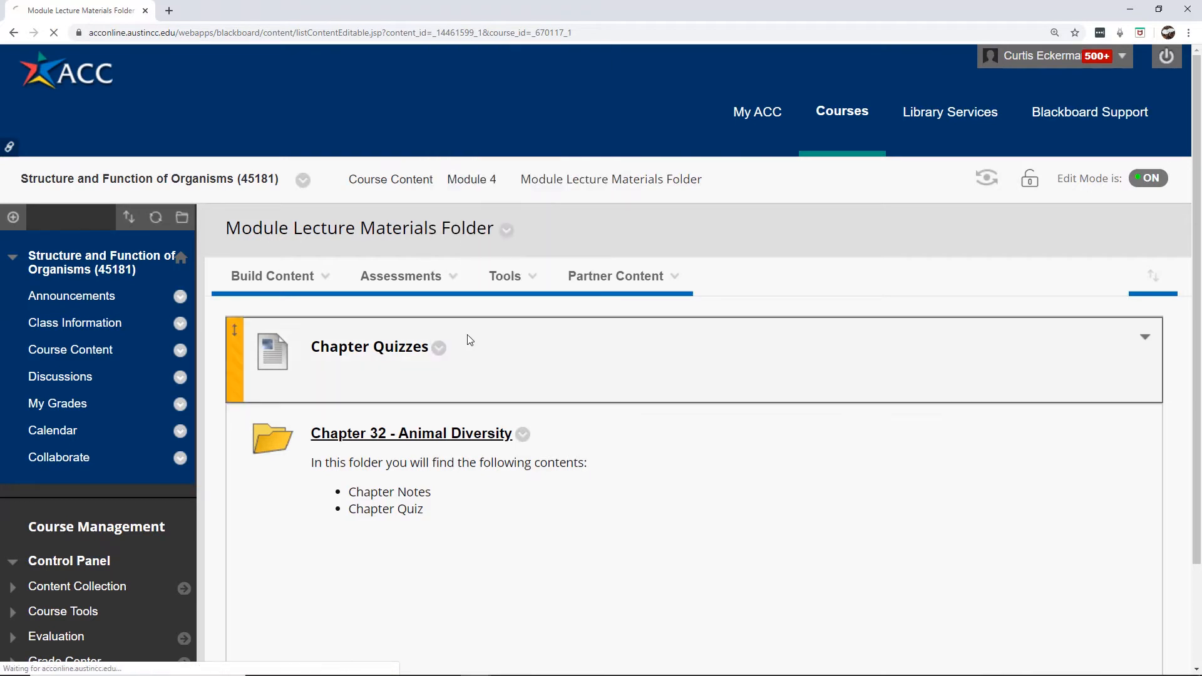
pyautogui.scroll(-3, 993, 396)
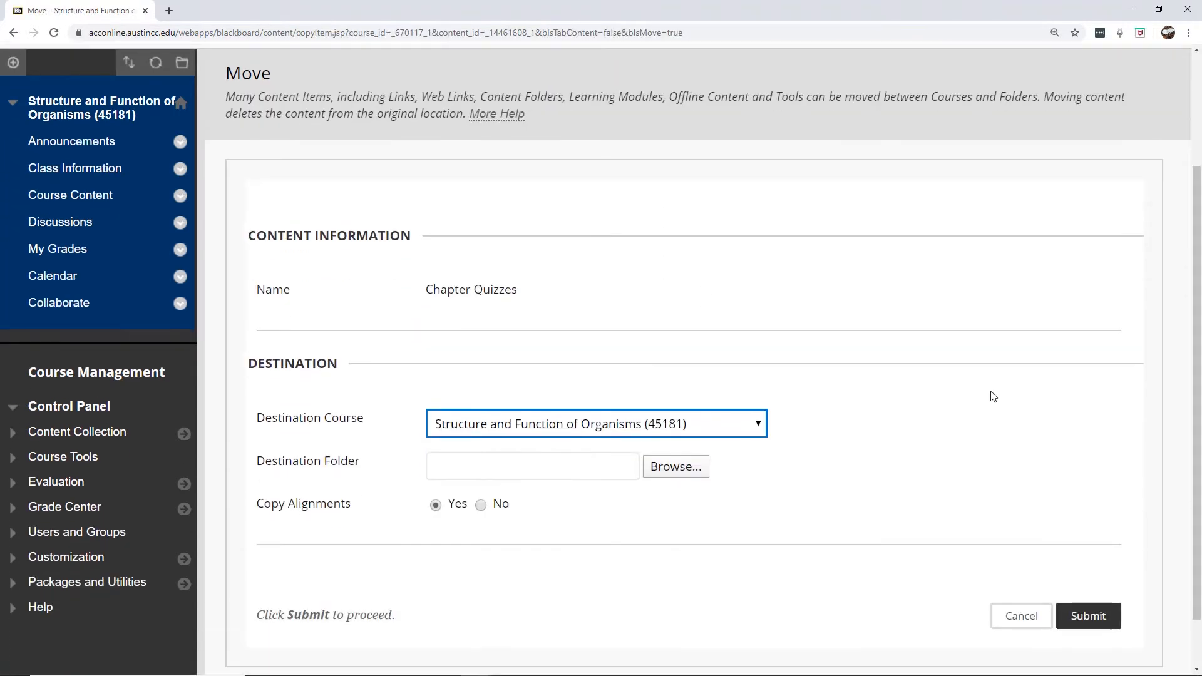
pyautogui.click(694, 467)
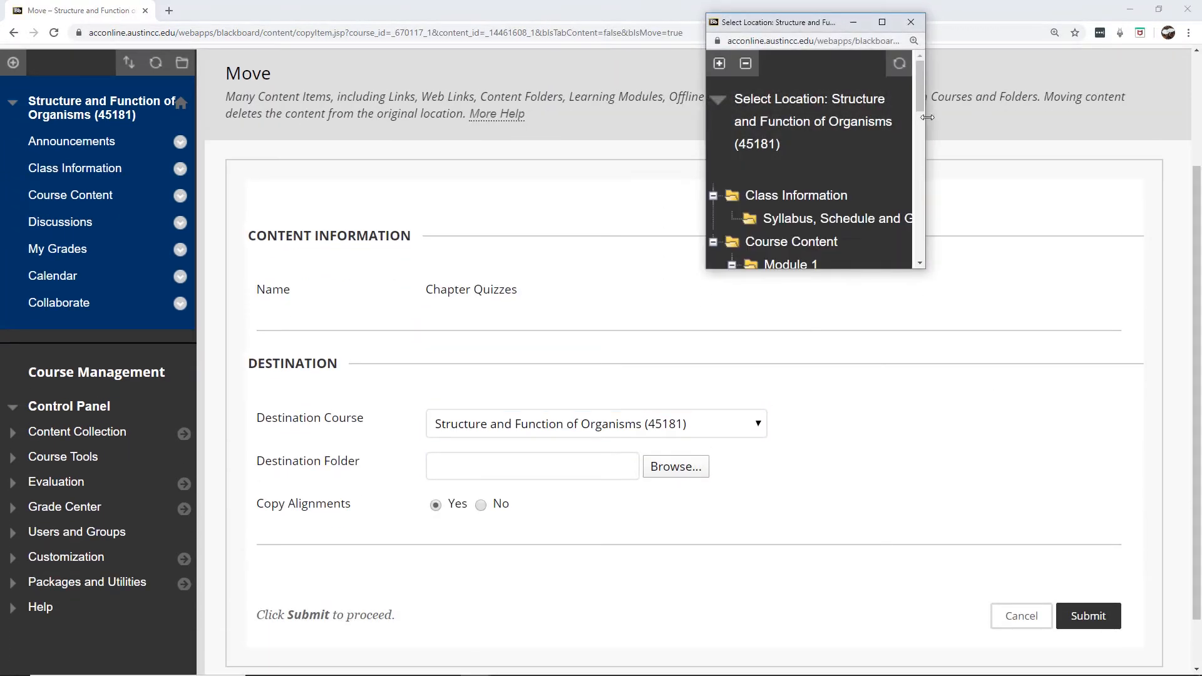
pyautogui.moveTo(919, 98); pyautogui.dragTo(917, 196)
pyautogui.click(845, 172)
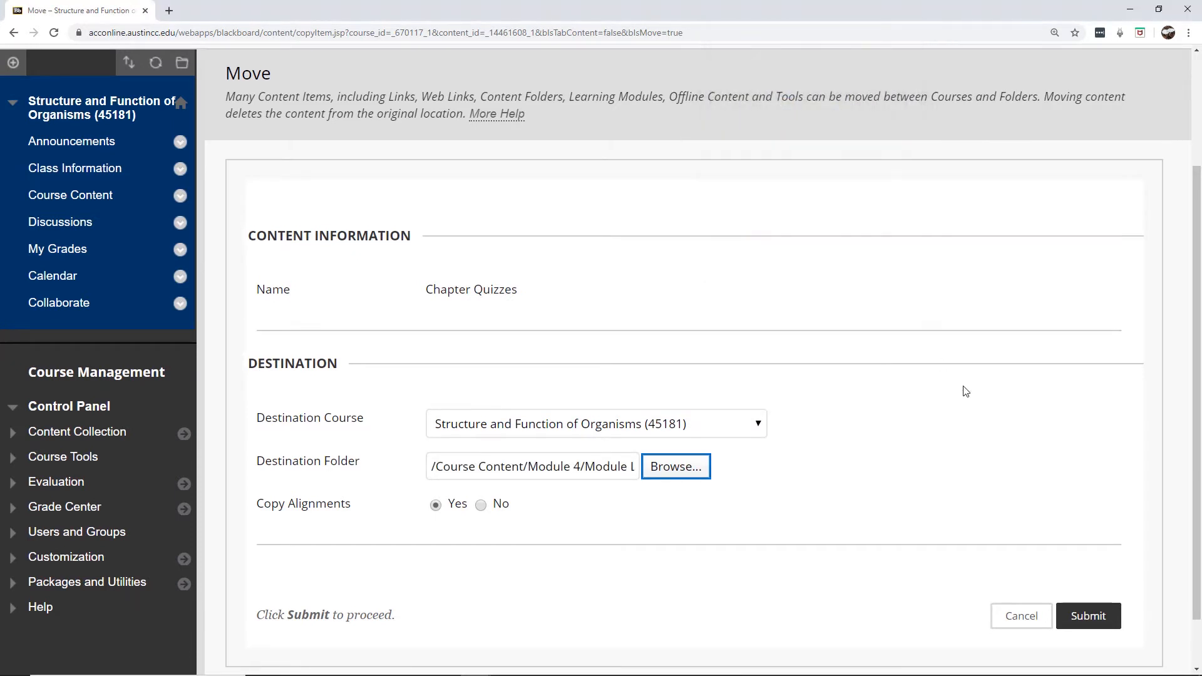
pyautogui.click(1078, 613)
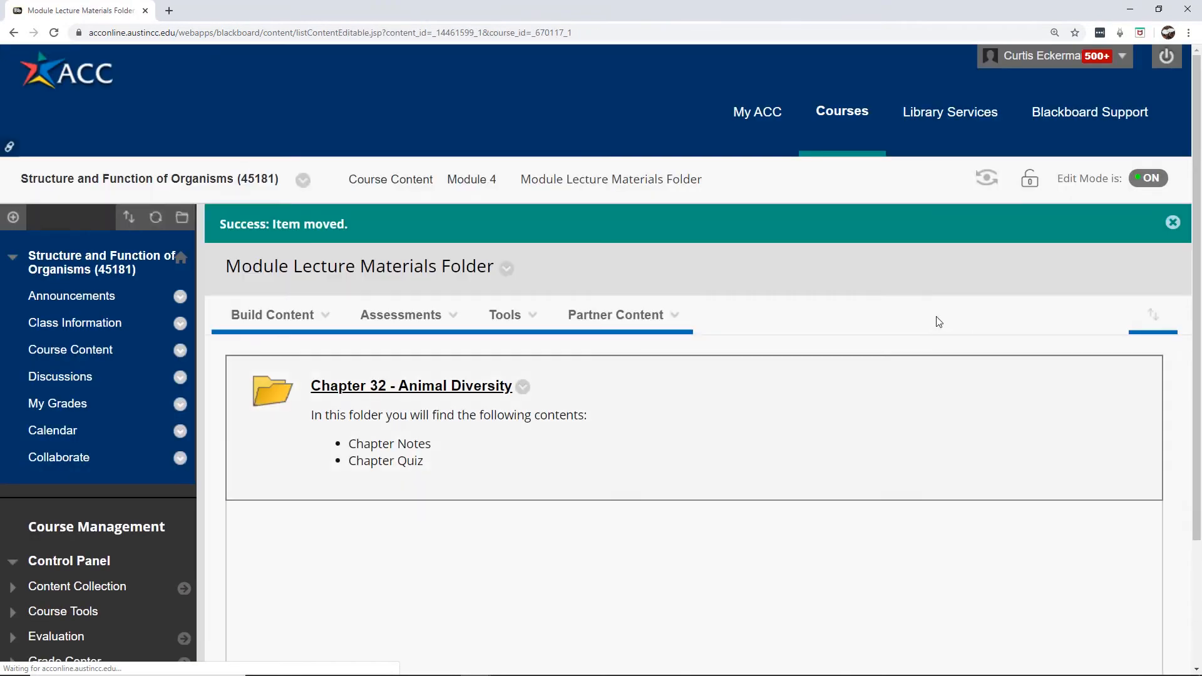
pyautogui.click(420, 385)
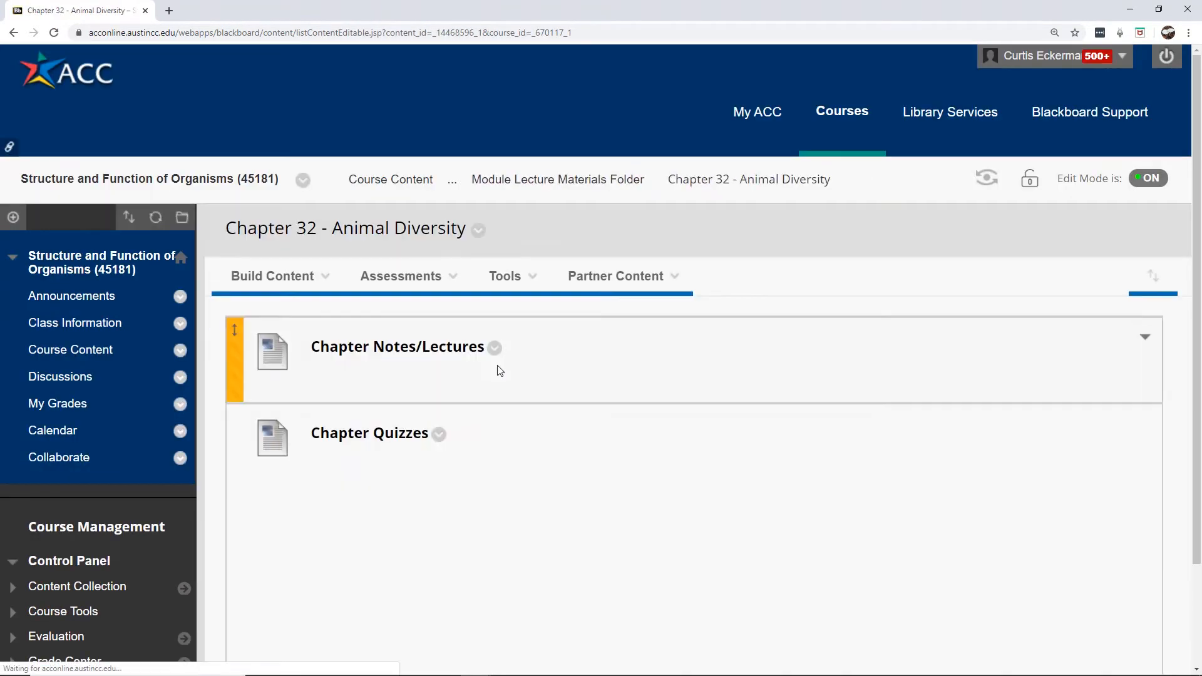
pyautogui.click(570, 182)
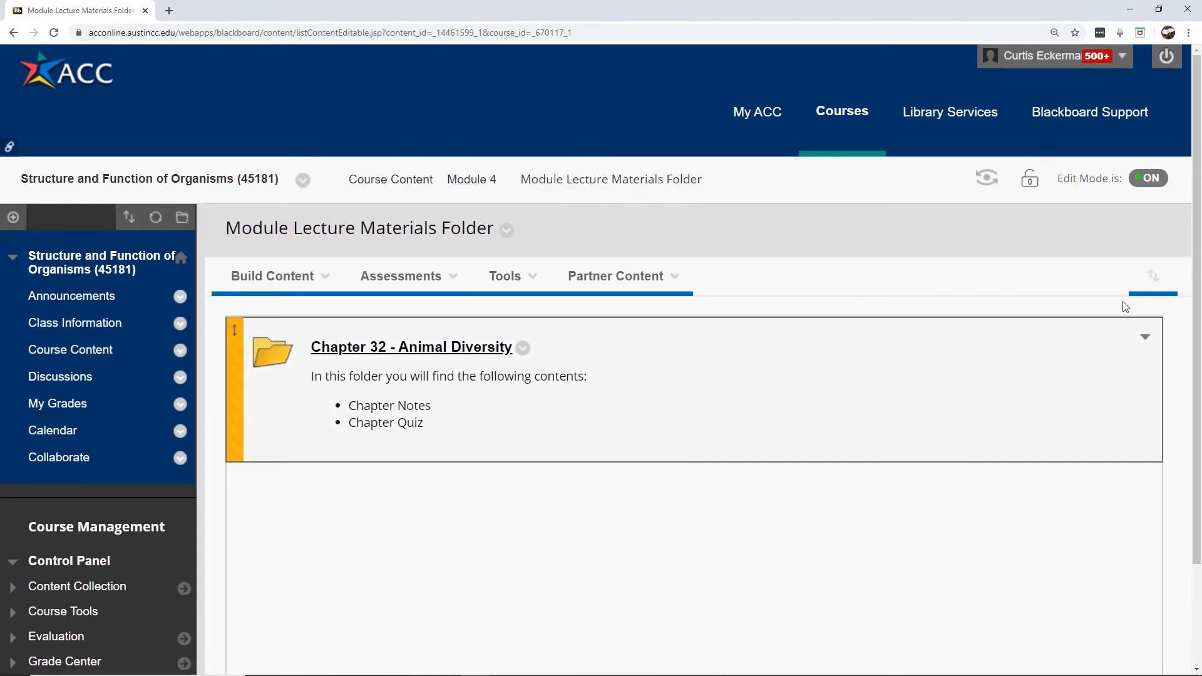
# - Copy the Chapter 32 - Animal Diversity folder within the same course into Module 4's Module Lecture Materials Folder
pyautogui.scroll(-2, 1060, 418)
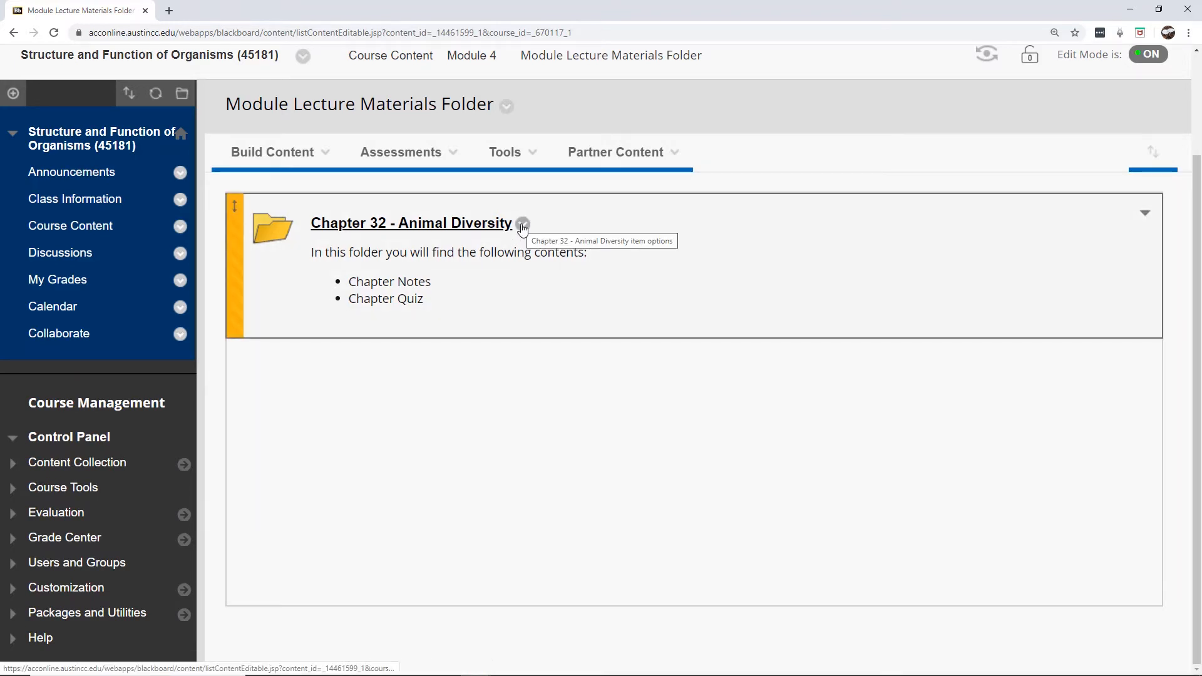
pyautogui.click(523, 224)
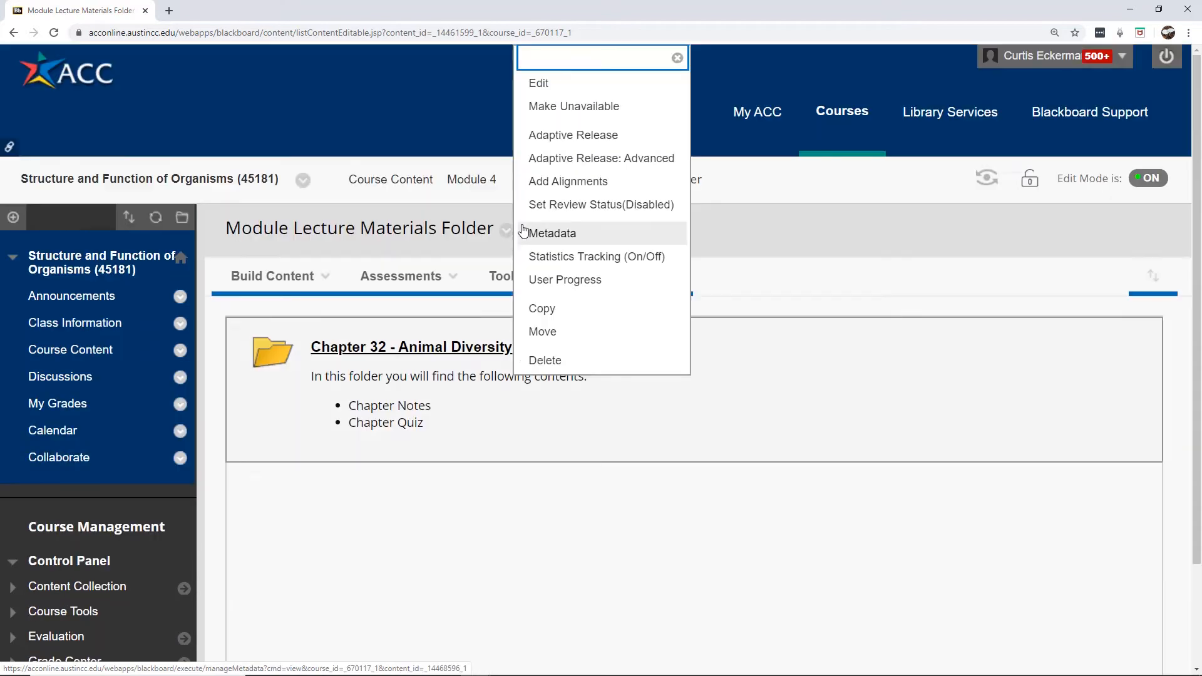
pyautogui.click(552, 309)
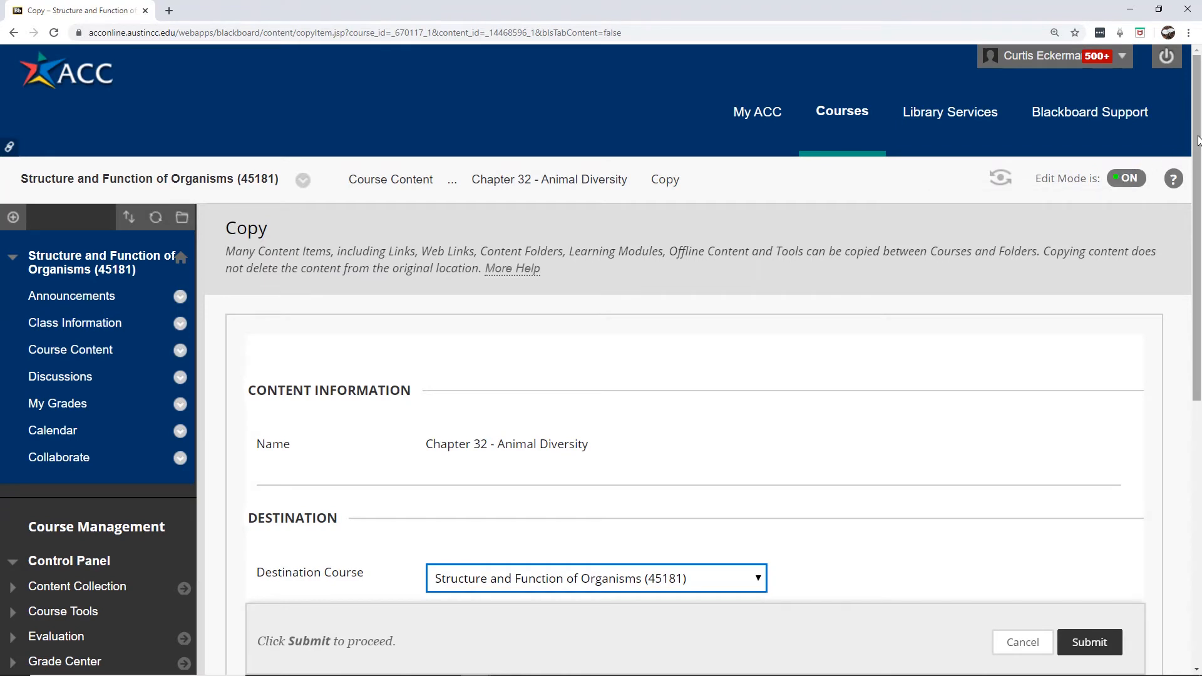
pyautogui.moveTo(1197, 140); pyautogui.dragTo(1196, 291)
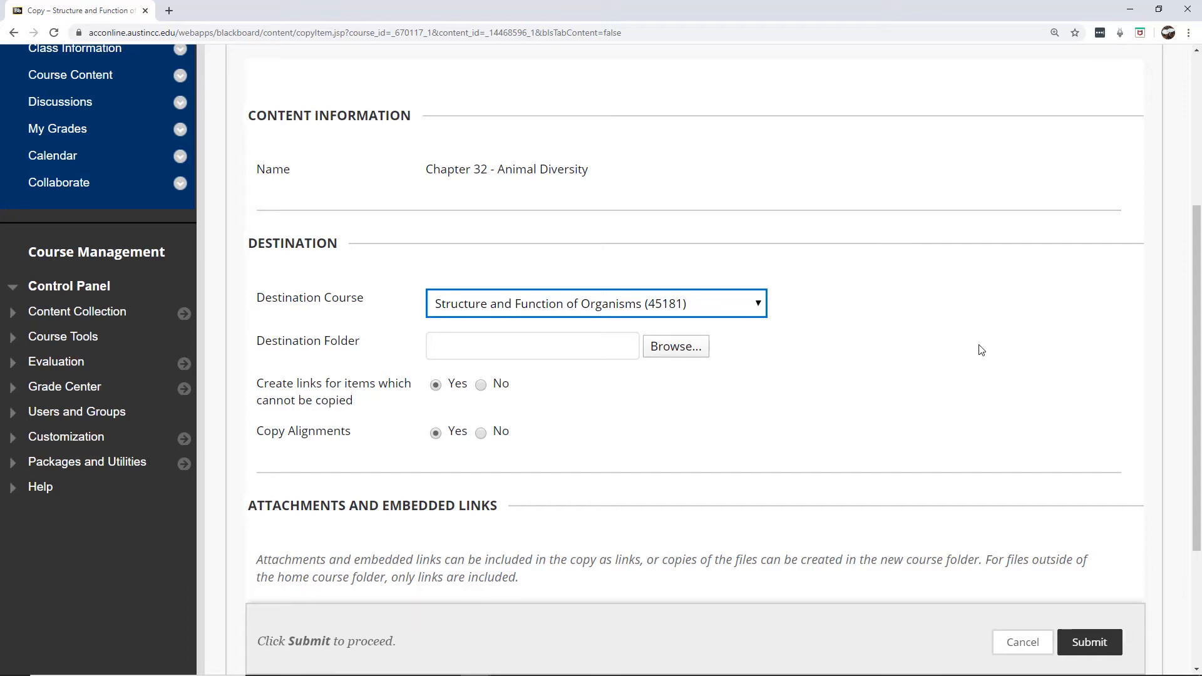
pyautogui.click(692, 344)
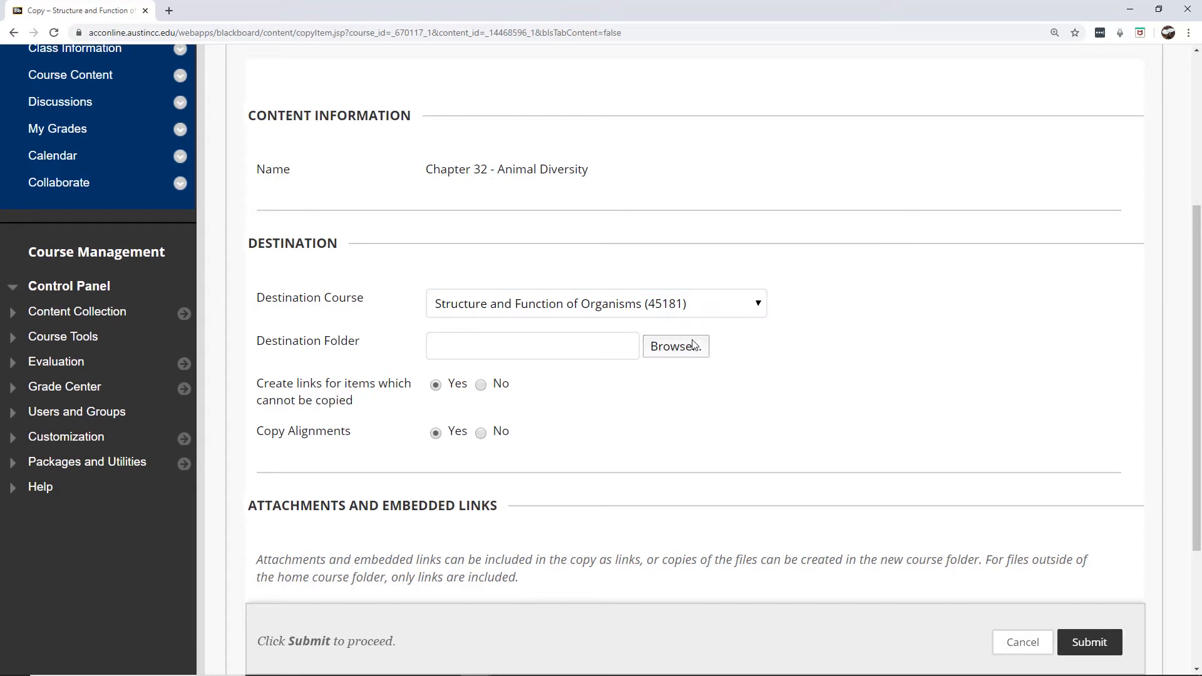
pyautogui.moveTo(922, 95); pyautogui.dragTo(914, 205)
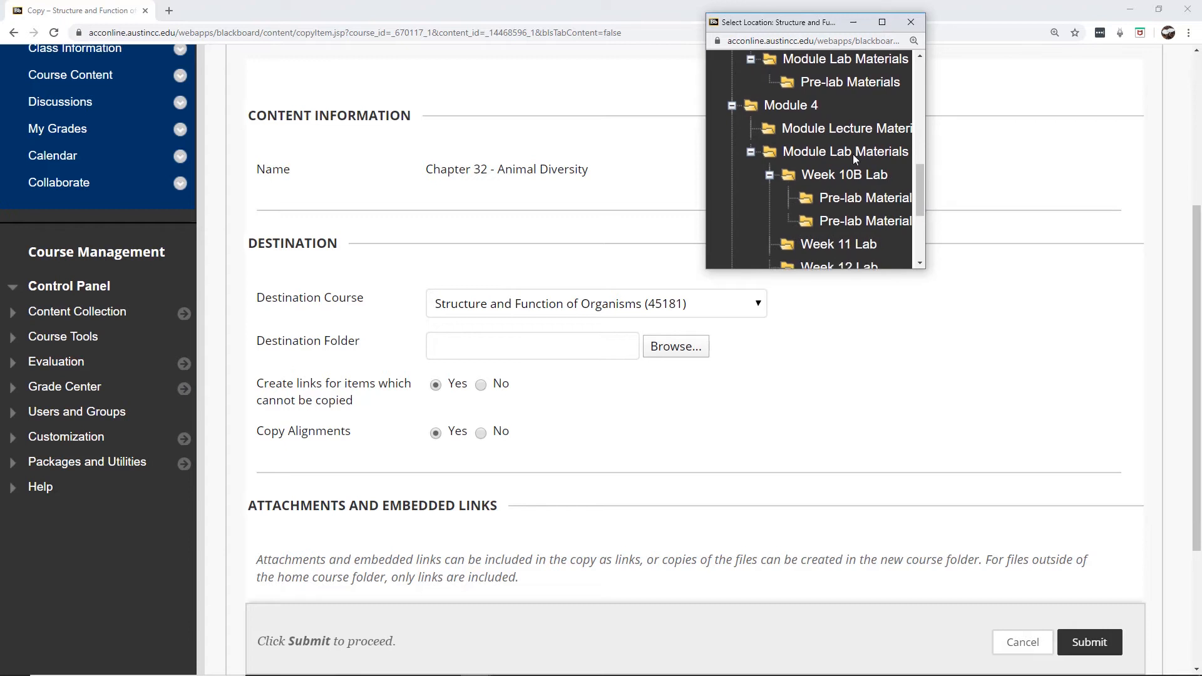
pyautogui.click(837, 135)
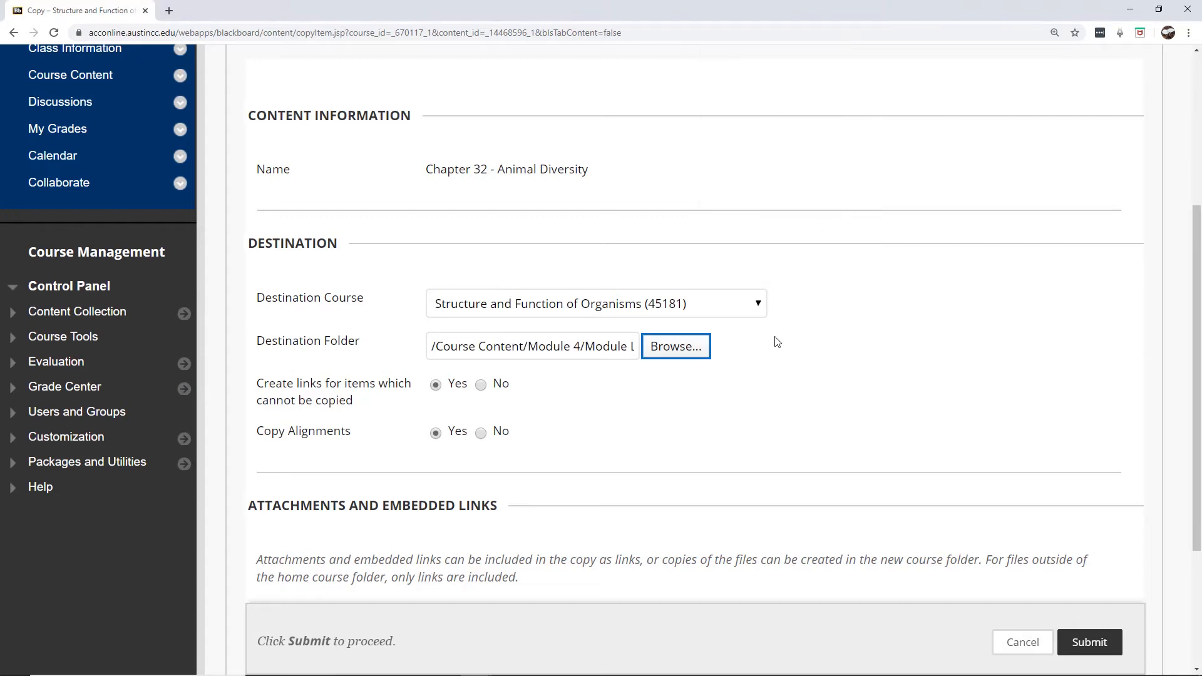
pyautogui.click(1088, 643)
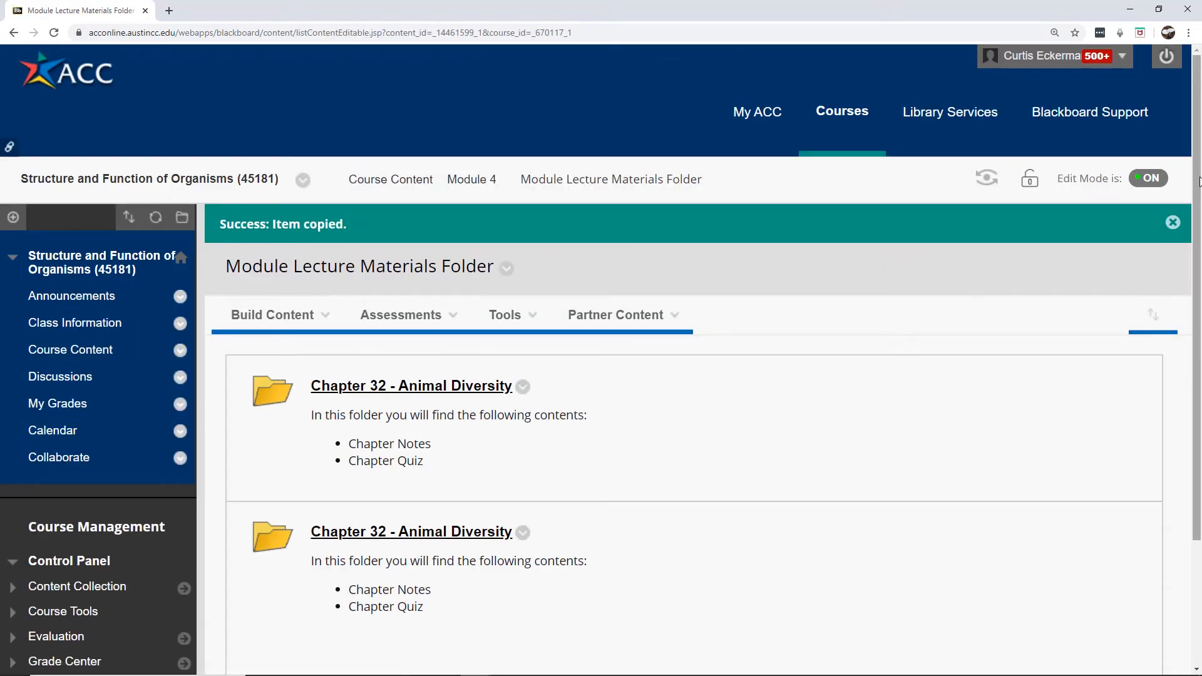
# - Check the contents of the duplicate Chapter 32 - Animal Diversity folder and the available assessment types, and return to the Module Lecture Materials Folder
pyautogui.scroll(-2, 512, 345)
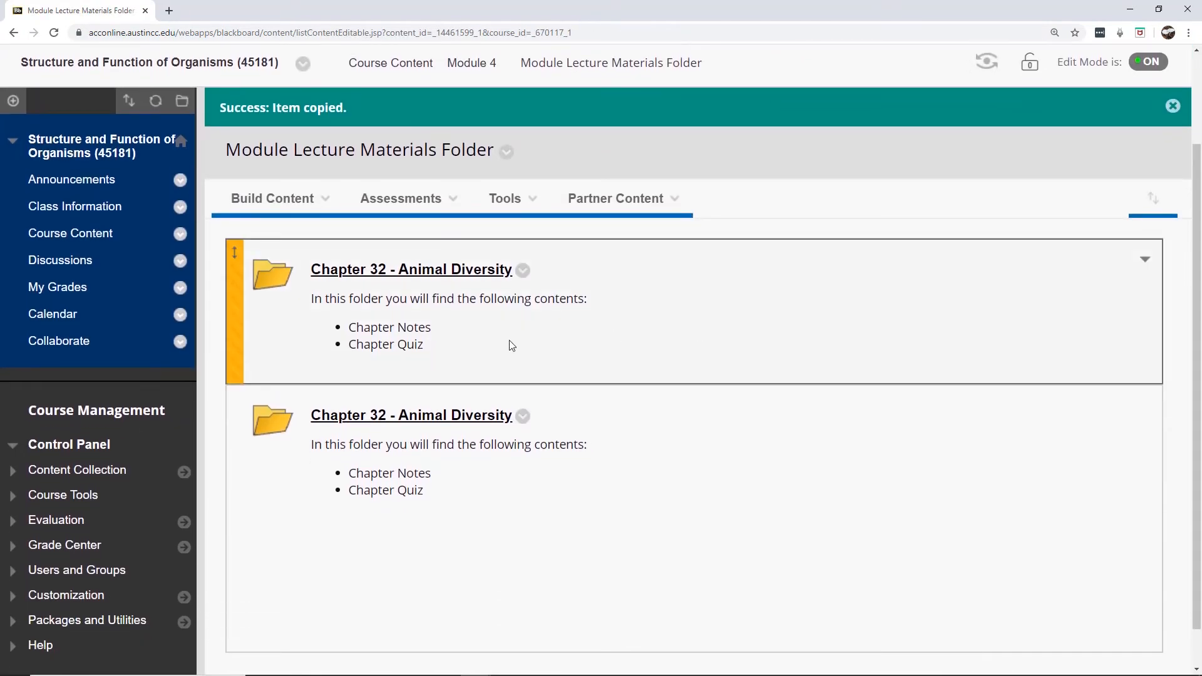
pyautogui.click(410, 416)
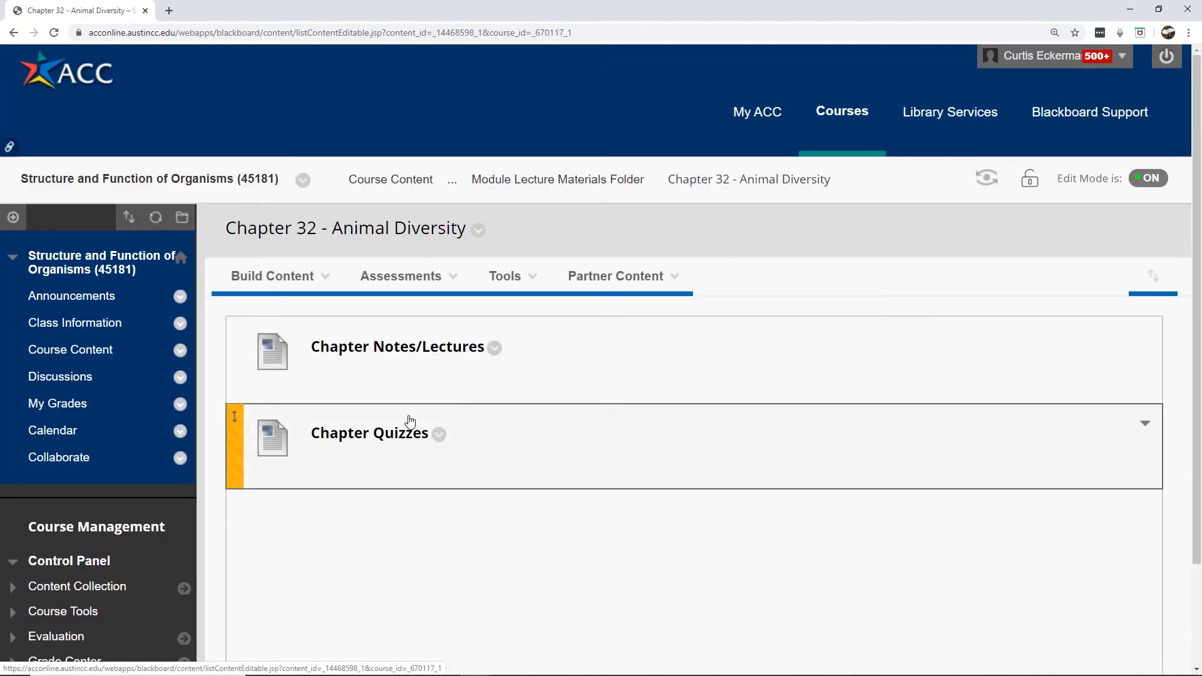
pyautogui.click(428, 279)
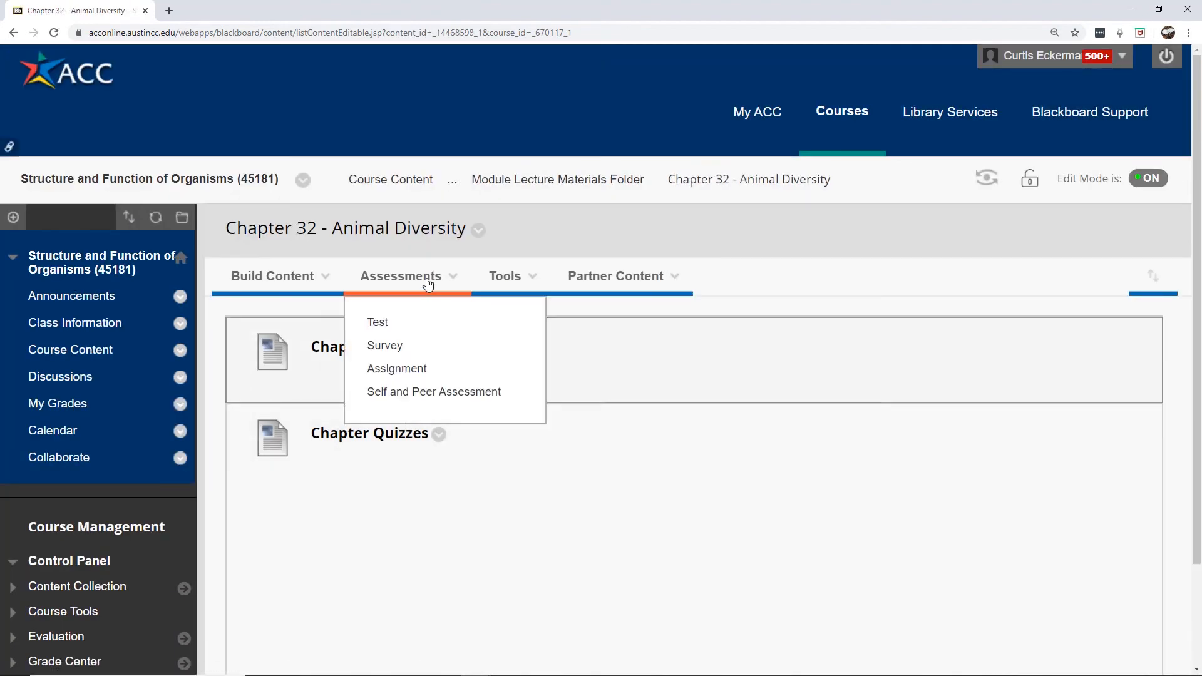
pyautogui.click(542, 182)
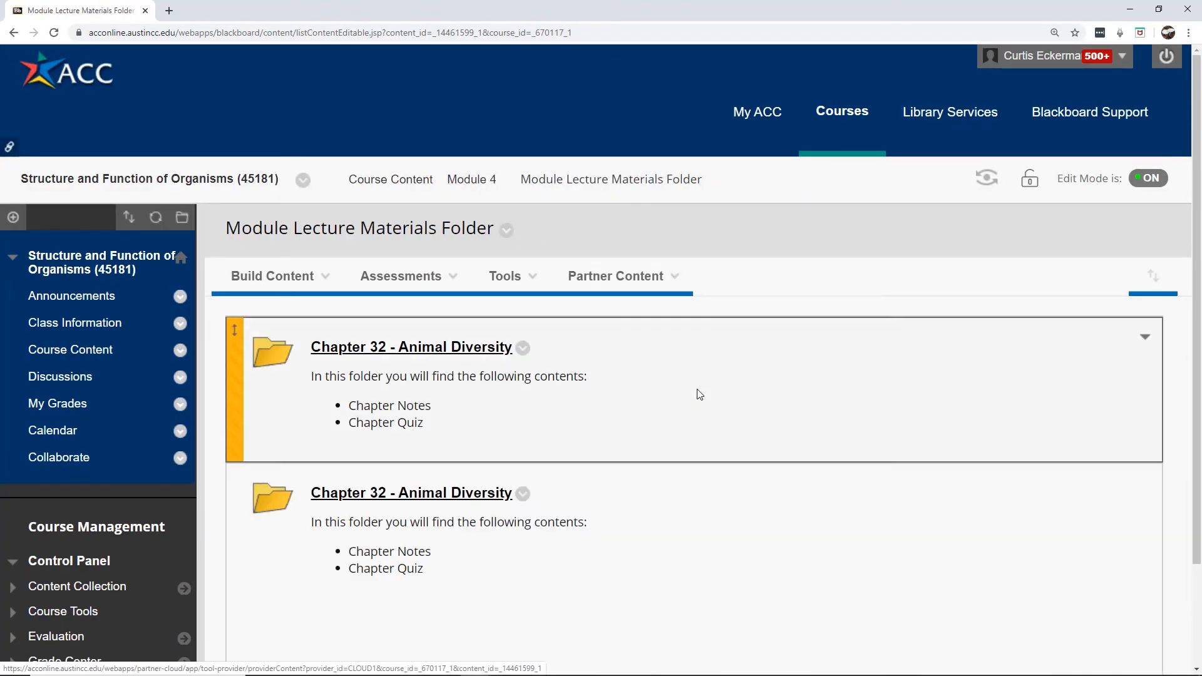
# - Review the chapter folders, check the contents of Chapter 34 - Origin and Evolution of Vertebrates and return to the folder list
pyautogui.scroll(-2, 694, 394)
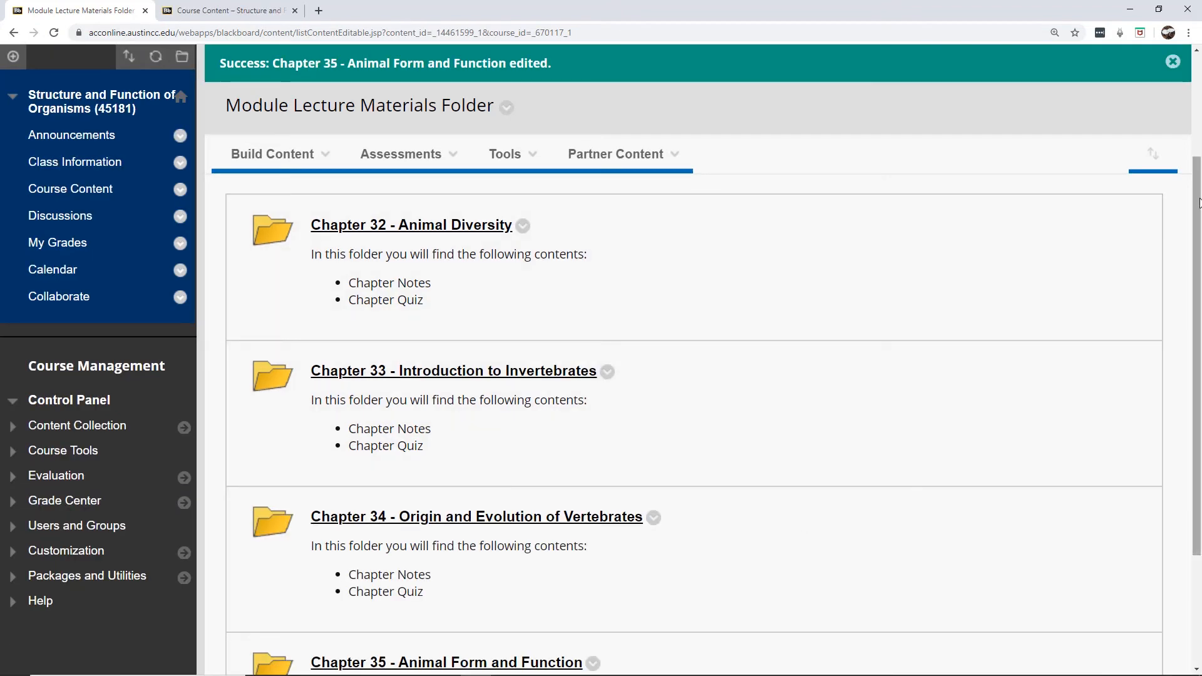
pyautogui.moveTo(1199, 202); pyautogui.dragTo(1199, 290)
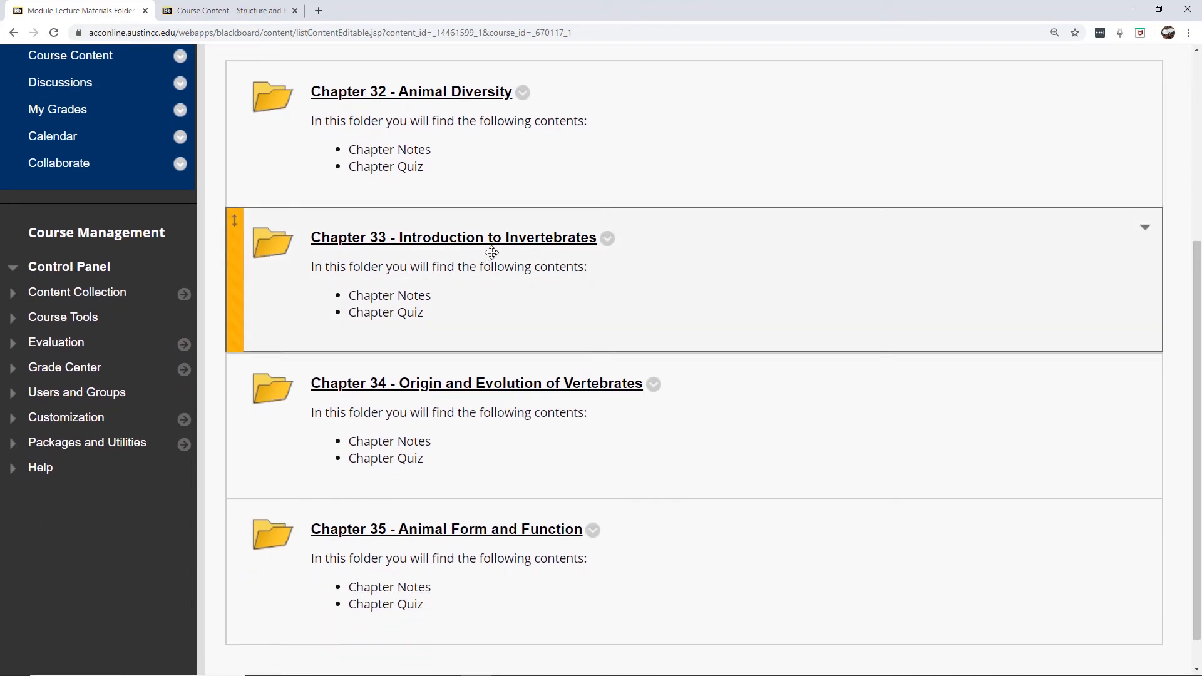
pyautogui.click(450, 384)
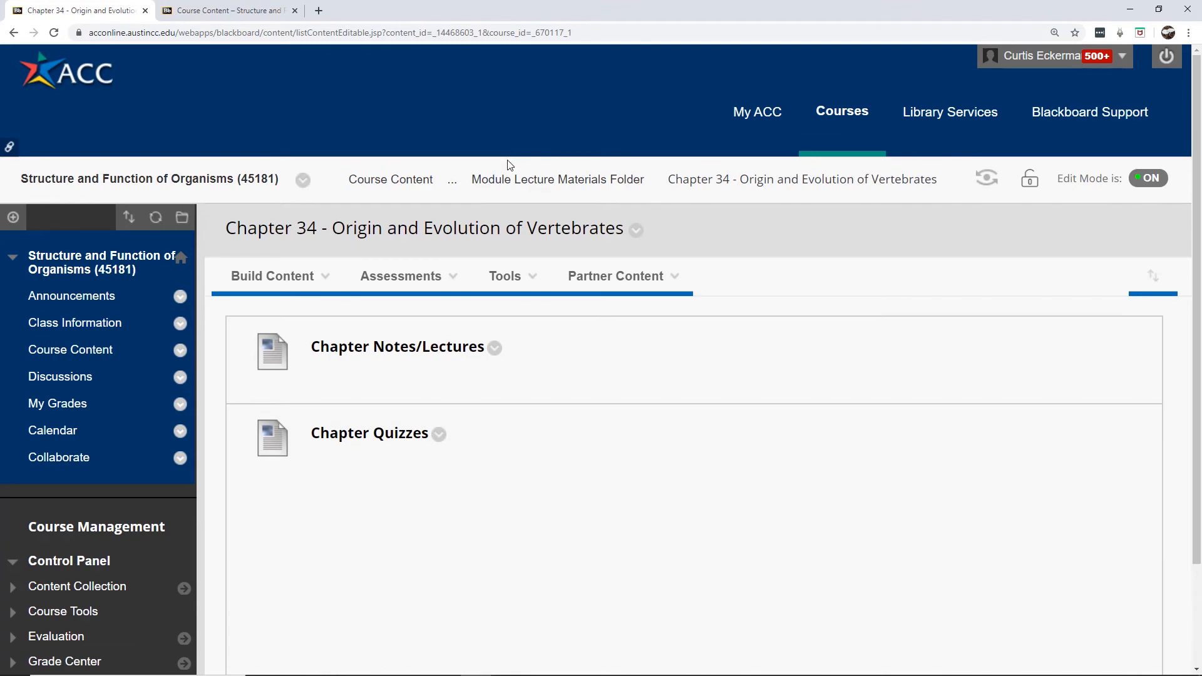
pyautogui.click(511, 181)
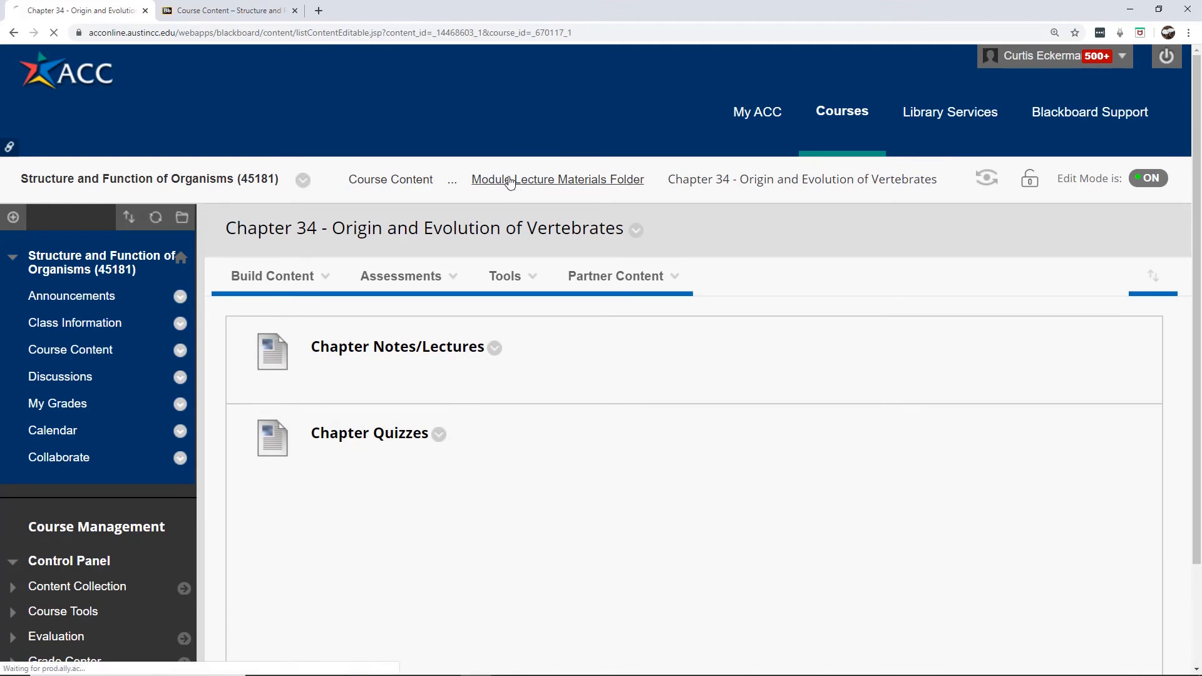
pyautogui.scroll(-3, 510, 181)
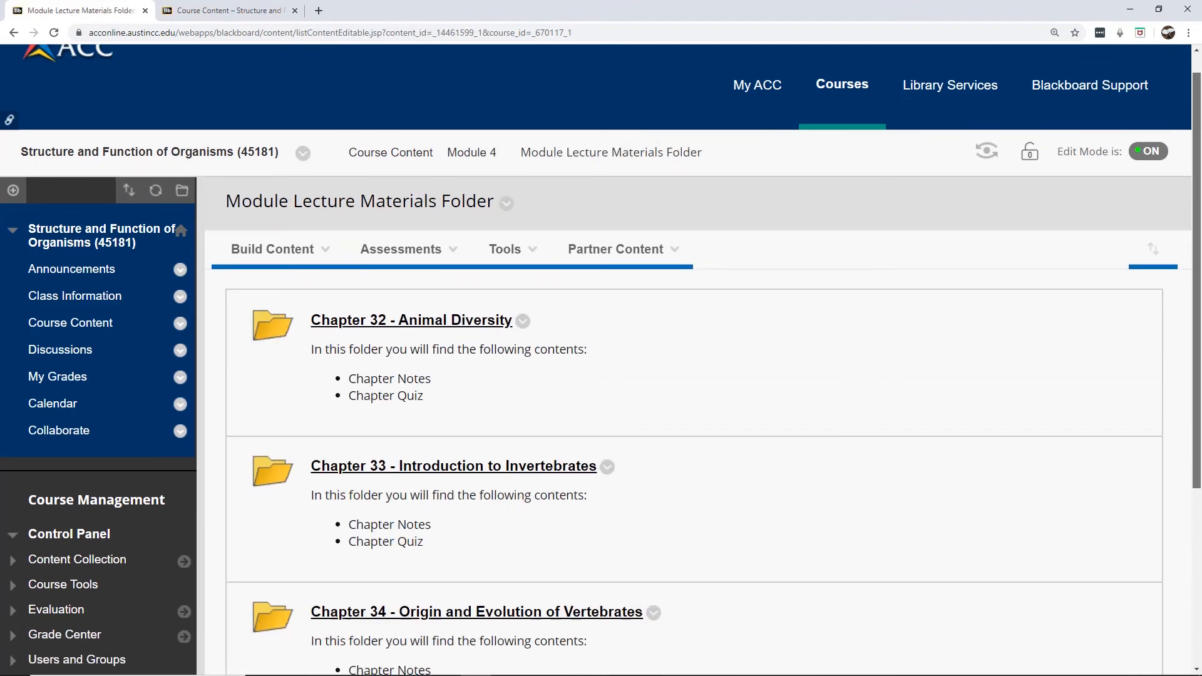
pyautogui.scroll(-3, 511, 181)
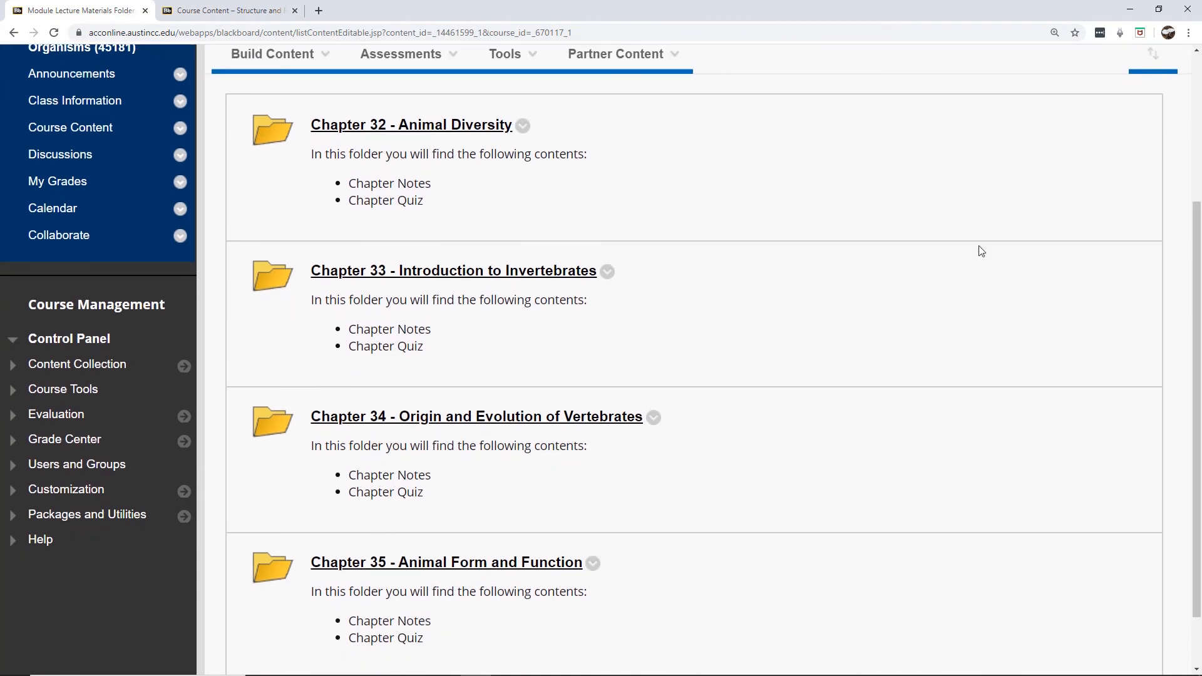
# - Begin moving the Chapter 32 - Animal Diversity folder and choose Genetics (93719) as the destination course
pyautogui.click(523, 126)
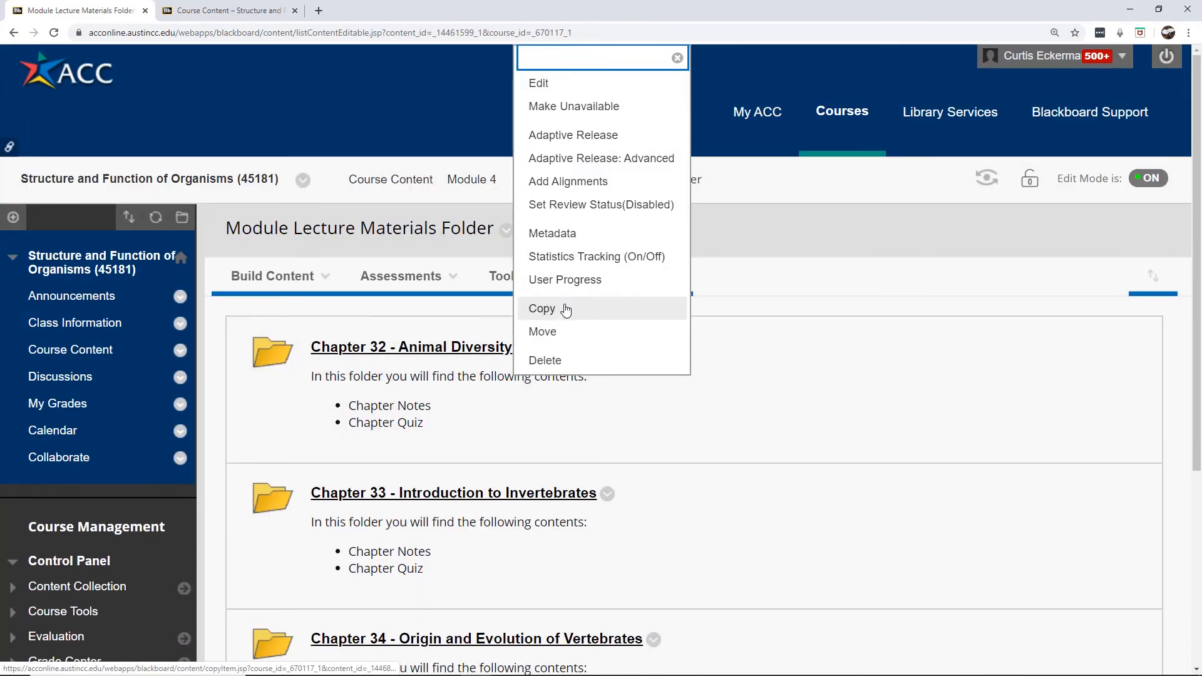
pyautogui.click(570, 336)
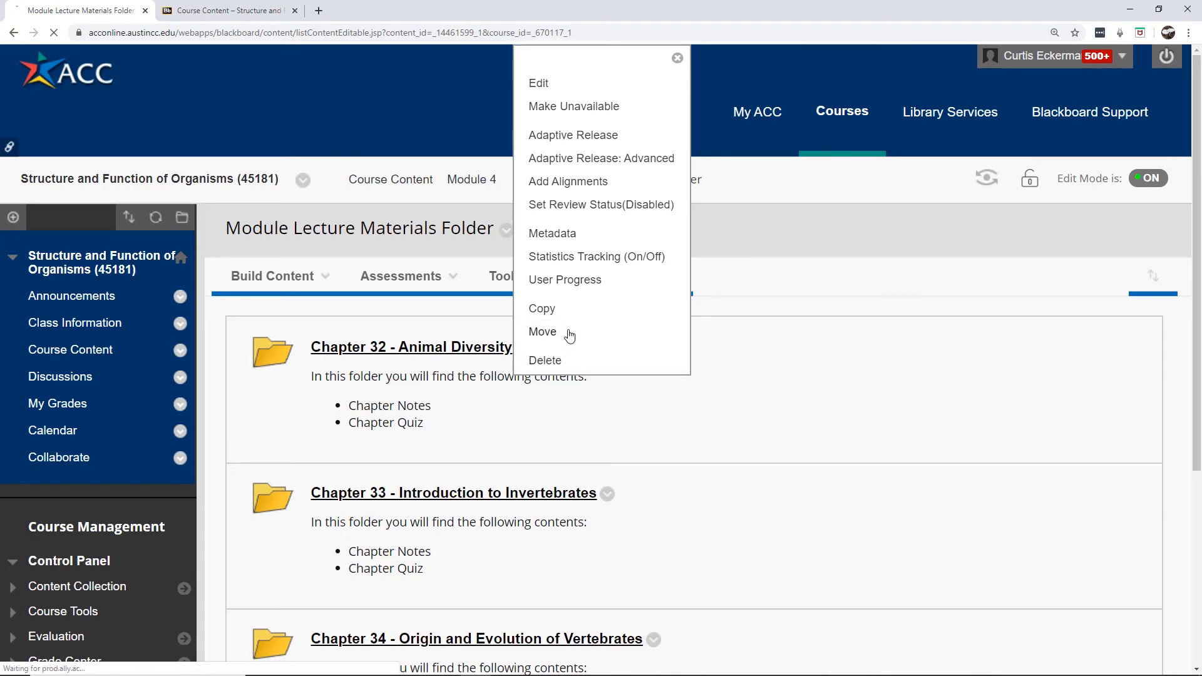
pyautogui.moveTo(1198, 133); pyautogui.dragTo(1199, 320)
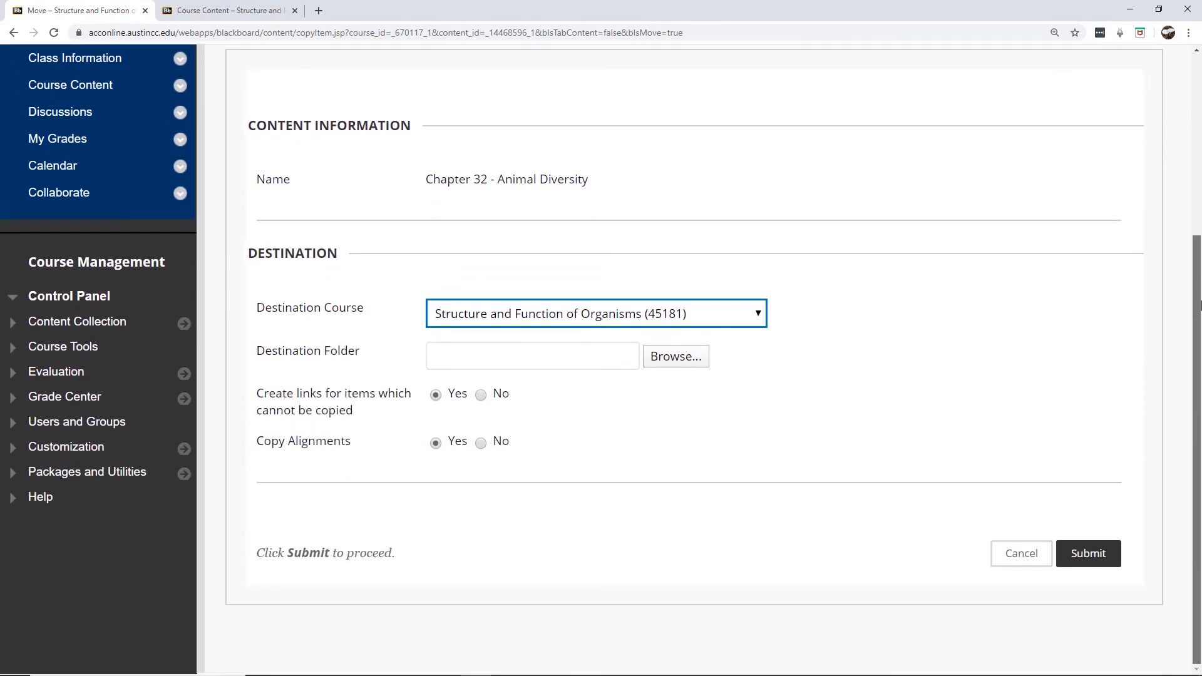
pyautogui.click(758, 315)
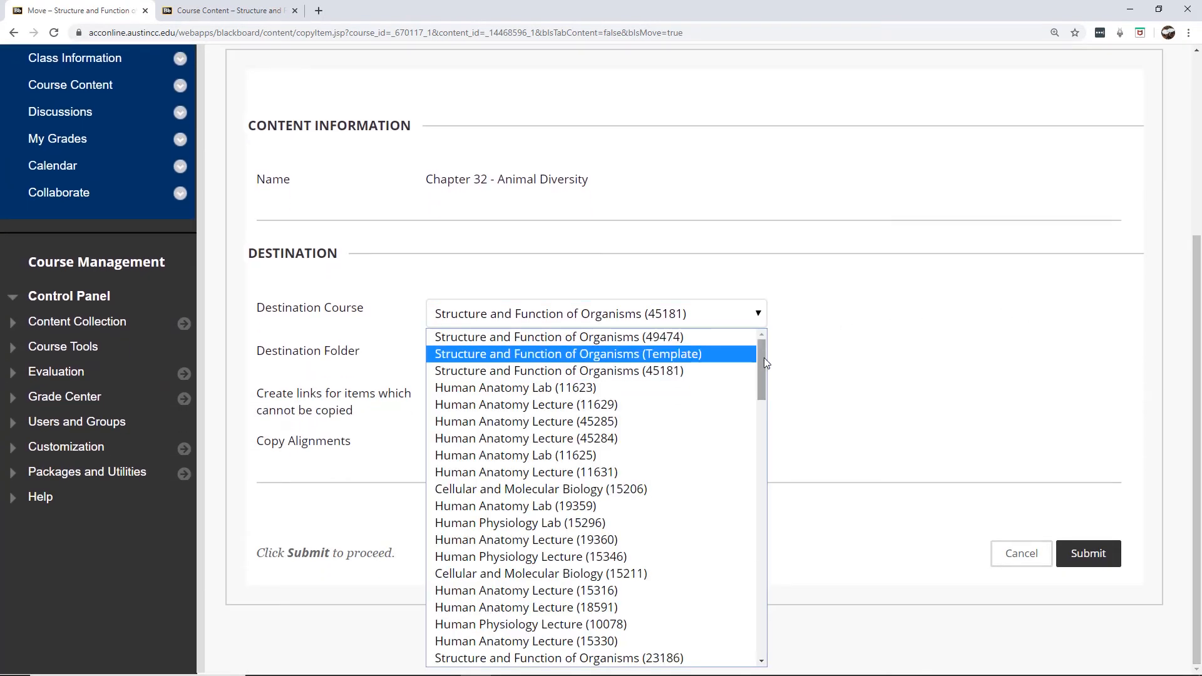
pyautogui.moveTo(764, 358)
pyautogui.mouseDown()
pyautogui.moveTo(758, 467)
pyautogui.moveTo(767, 349)
pyautogui.mouseUp()
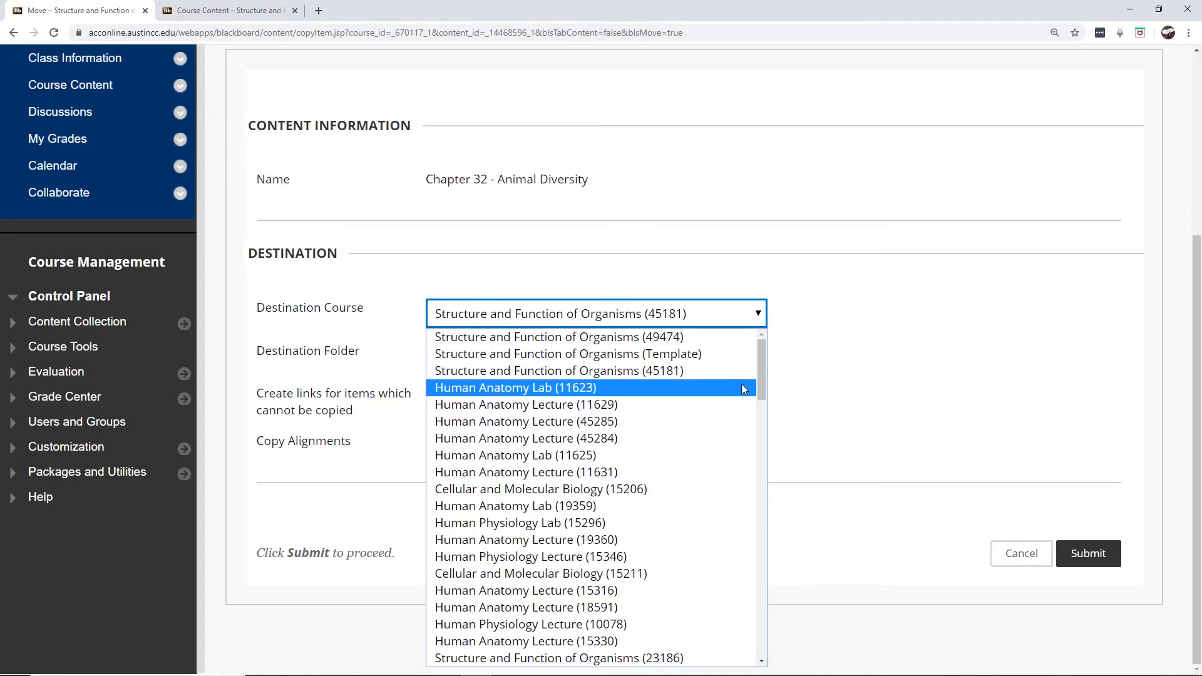
pyautogui.moveTo(763, 371); pyautogui.dragTo(749, 622)
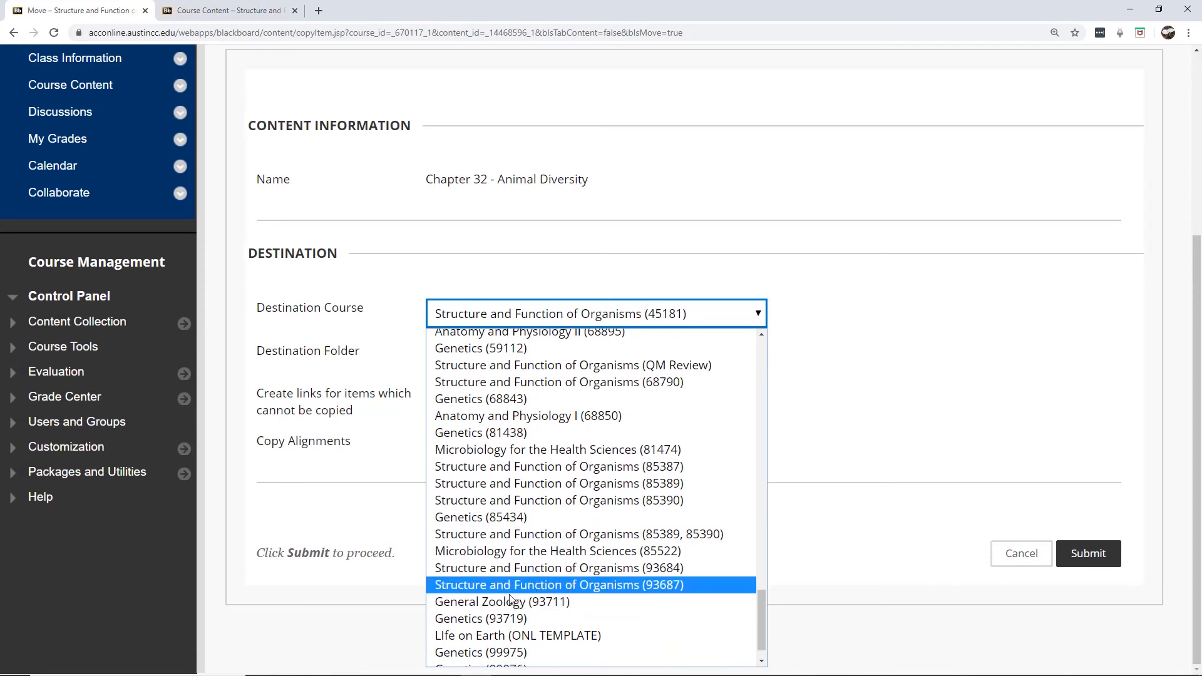
pyautogui.click(483, 621)
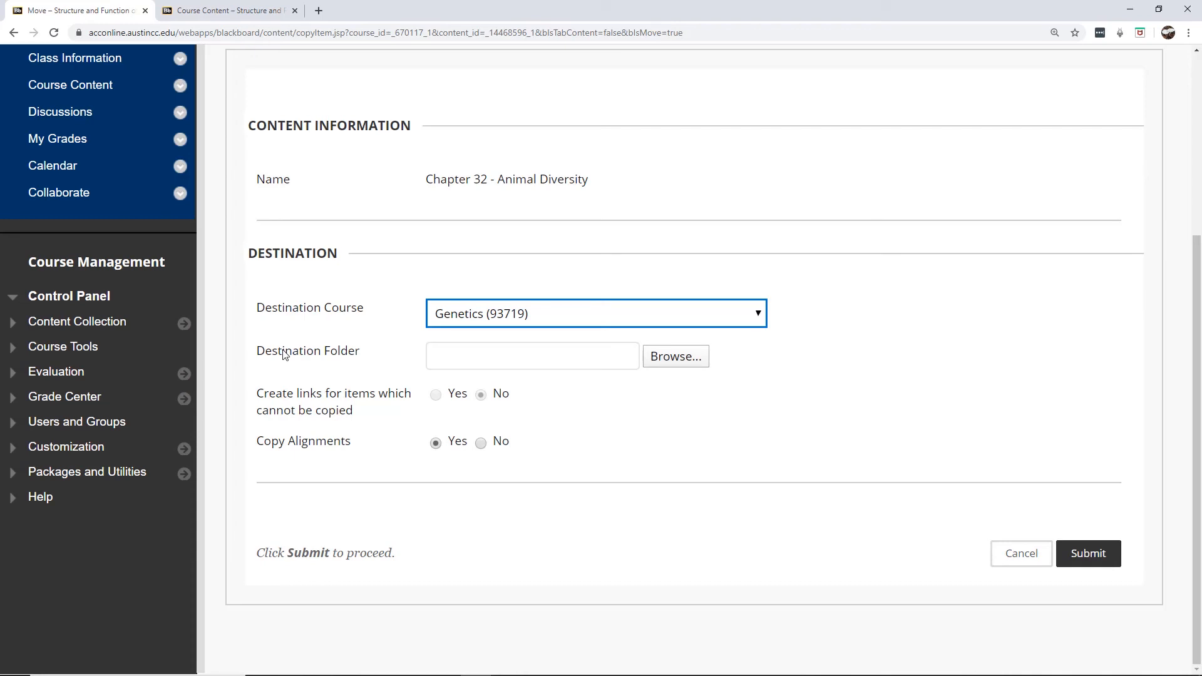
# - Choose Unit 1 under Course Content as the destination folder in the Genetics course and cancel the move
pyautogui.click(692, 363)
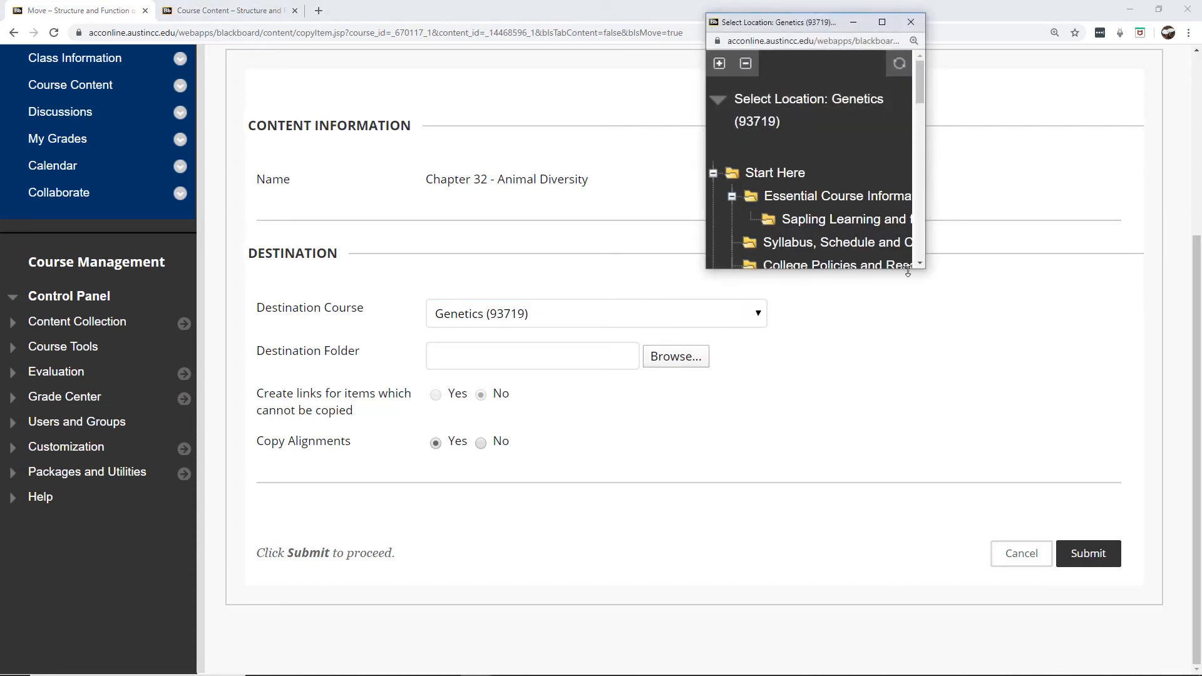
pyautogui.moveTo(924, 268); pyautogui.dragTo(1056, 501)
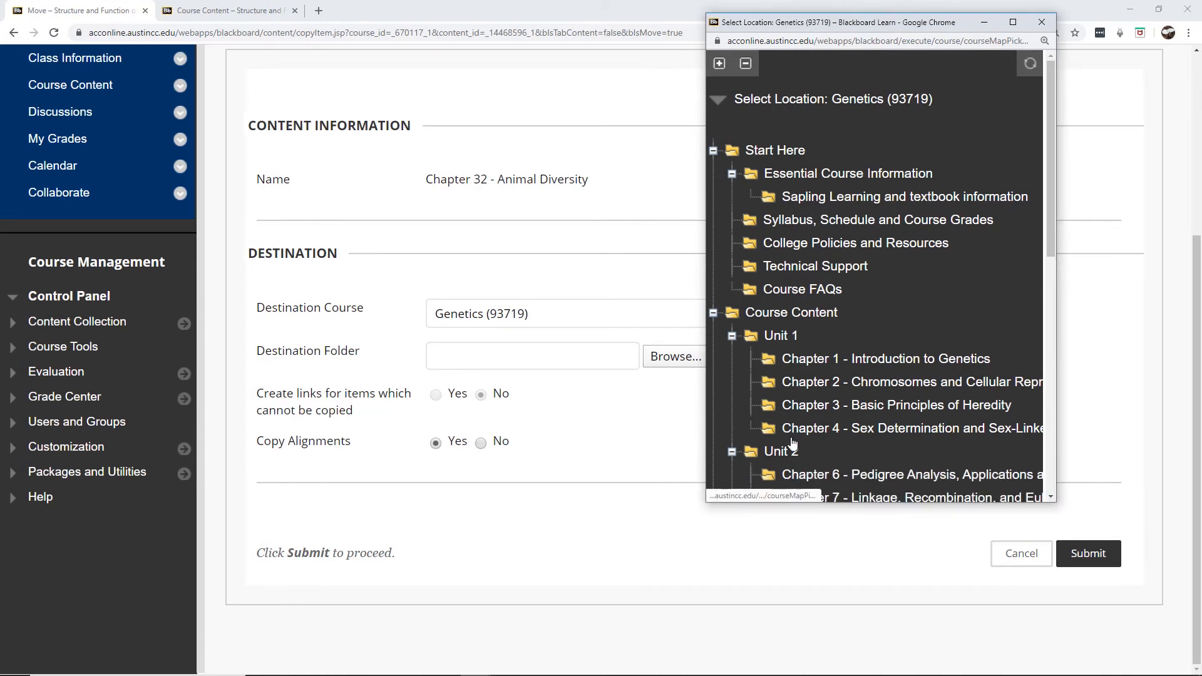
pyautogui.click(776, 342)
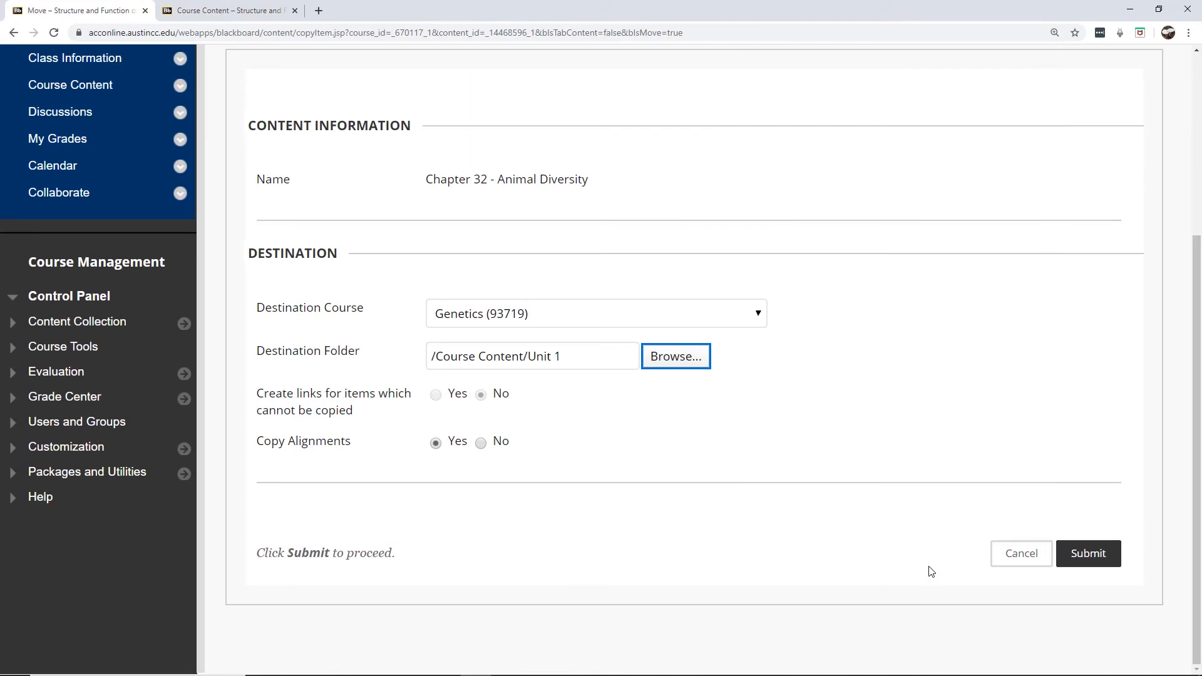
pyautogui.click(1016, 560)
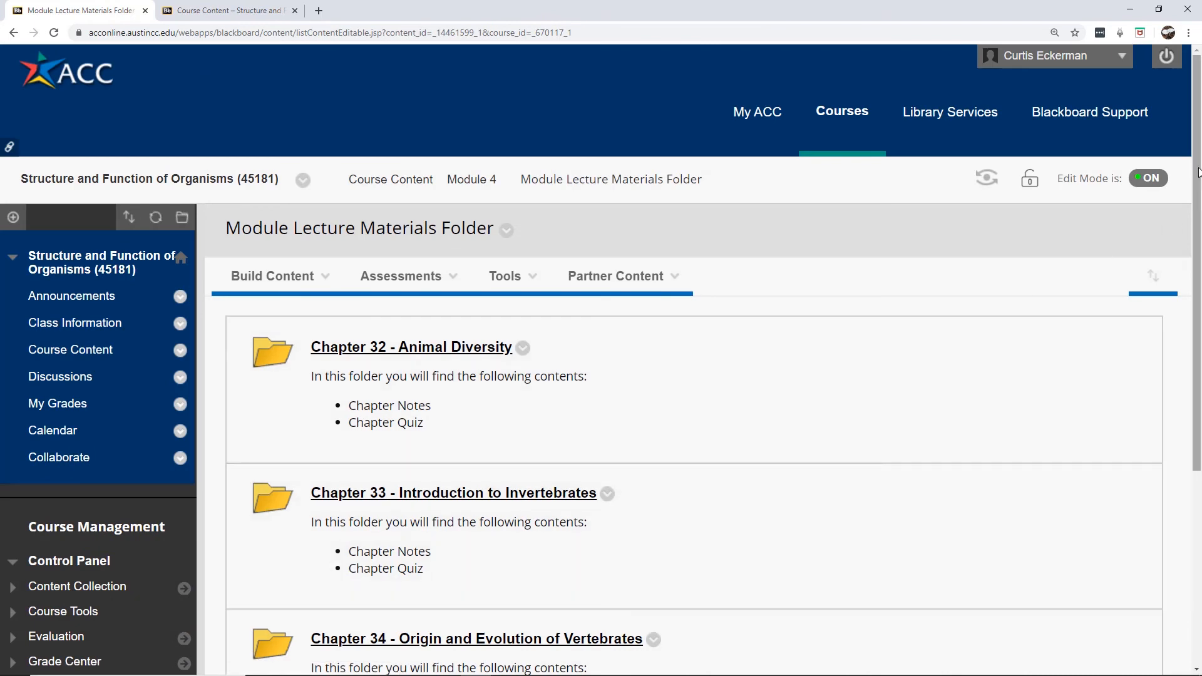
pyautogui.moveTo(1198, 172); pyautogui.dragTo(1200, 306)
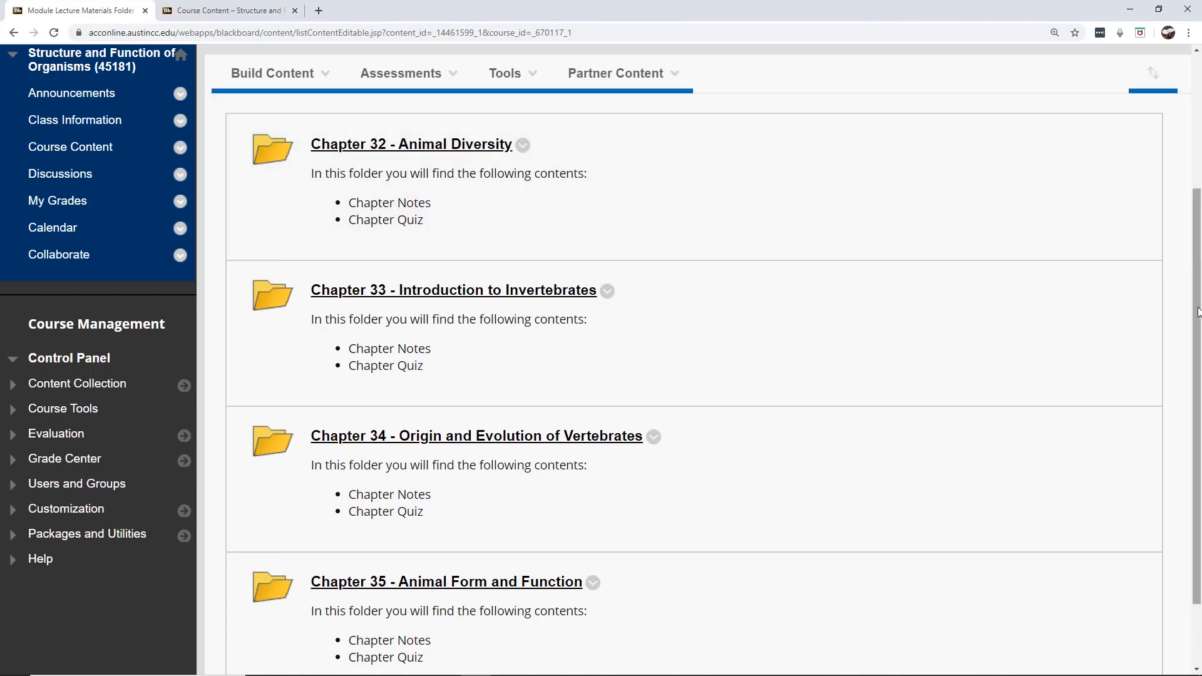
pyautogui.moveTo(1197, 311); pyautogui.dragTo(1197, 236)
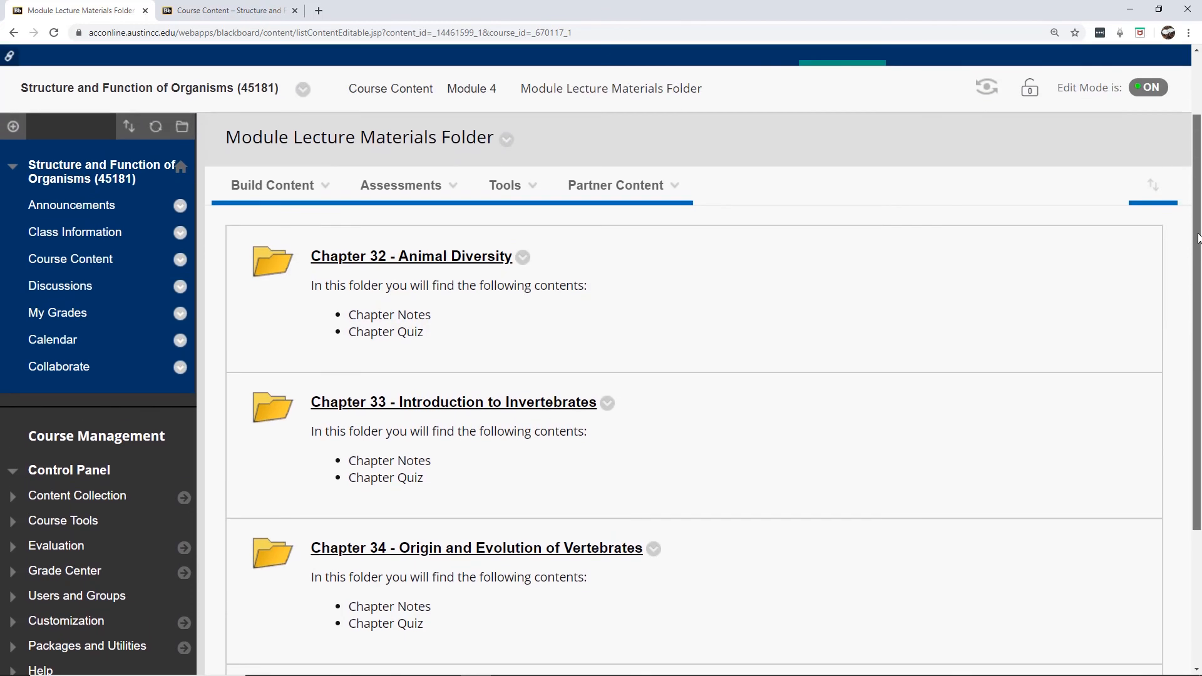